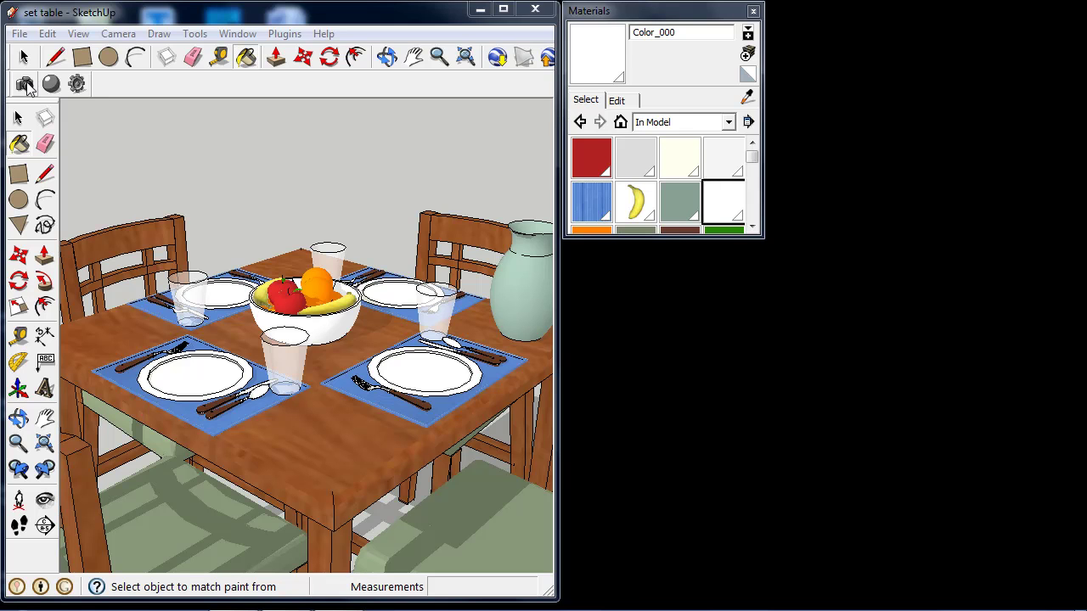
# - Start a Shaderlight render of the set table and take a snapshot of the render in progress
pyautogui.click(26, 85)
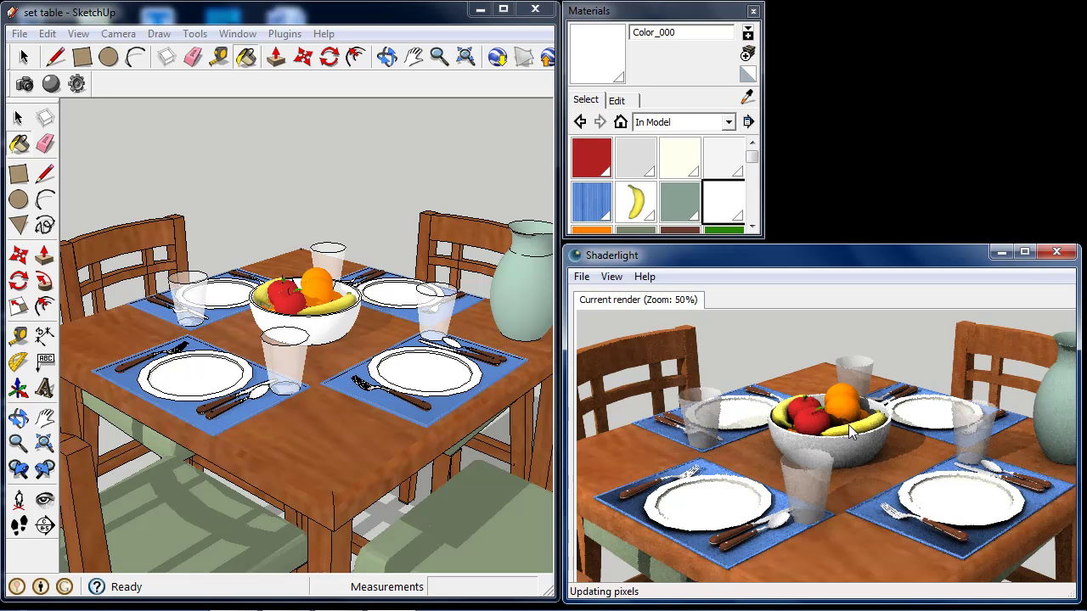
pyautogui.scroll(2, 848, 425)
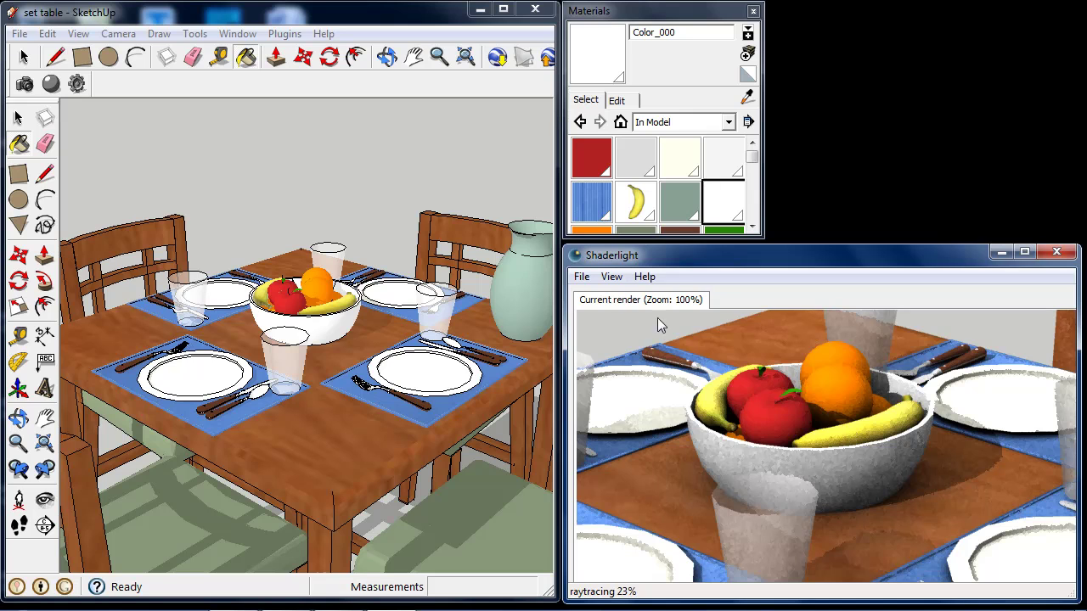
pyautogui.click(611, 278)
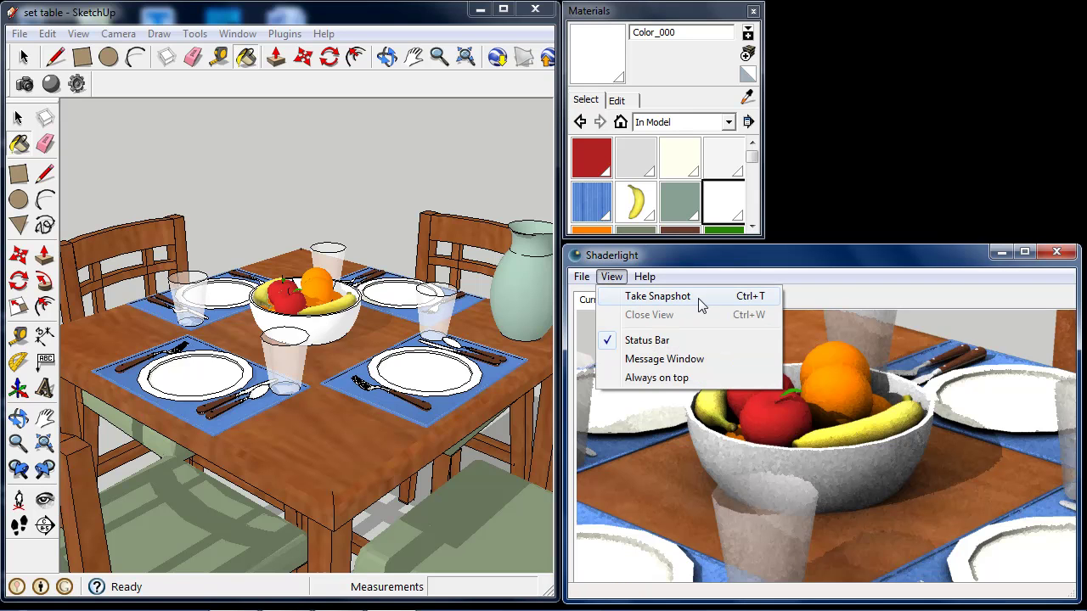
pyautogui.click(702, 304)
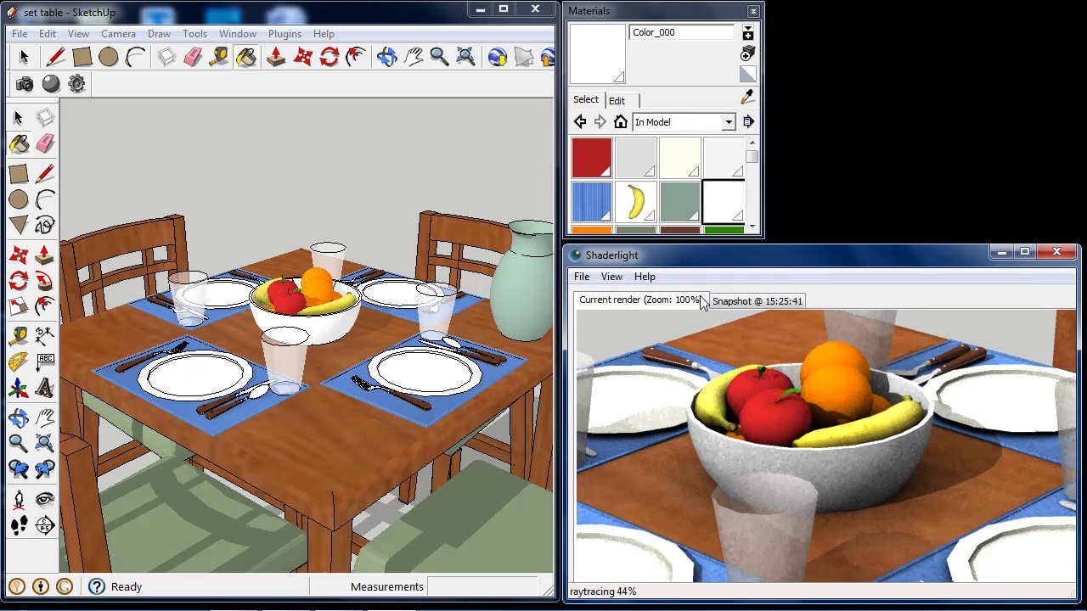
pyautogui.click(751, 301)
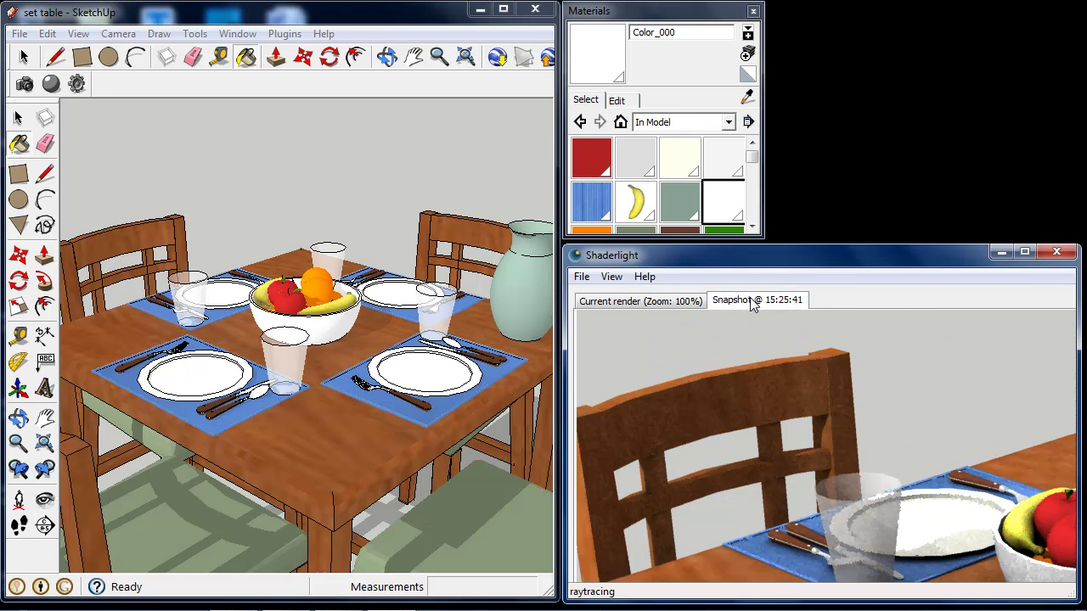
pyautogui.click(680, 304)
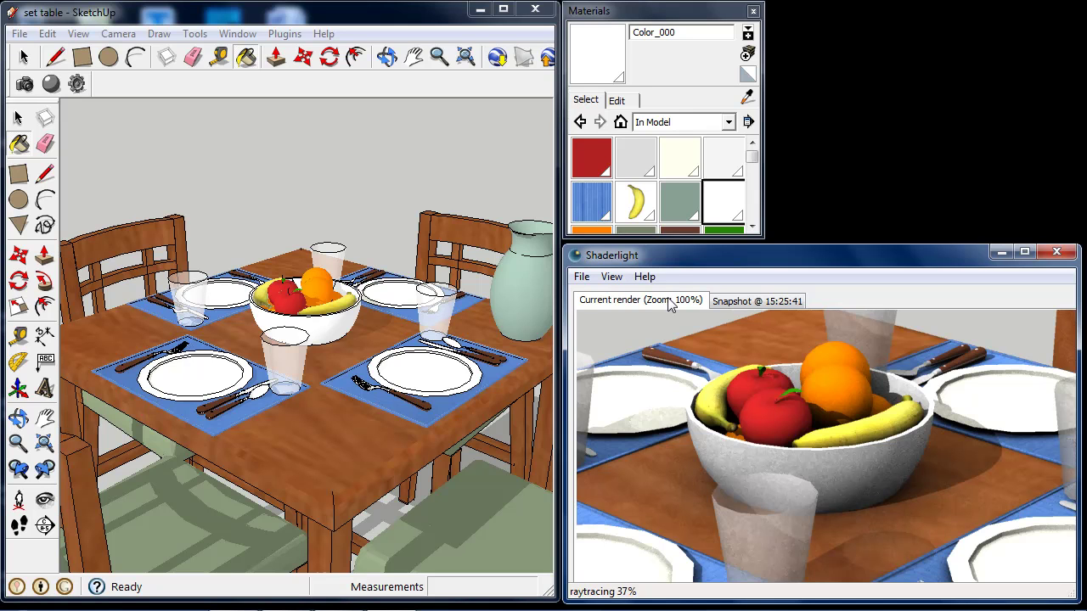
# - Open the Shaderlight material editor and set the red apple's sampled FireBrick material to type Satin with finish High_1
pyautogui.click(51, 83)
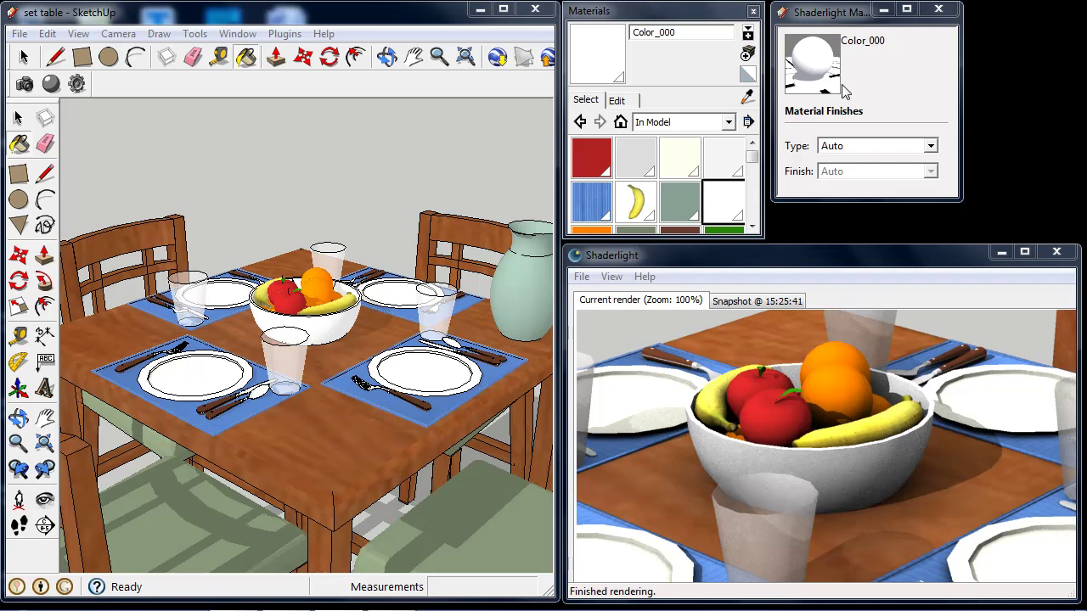
pyautogui.click(890, 147)
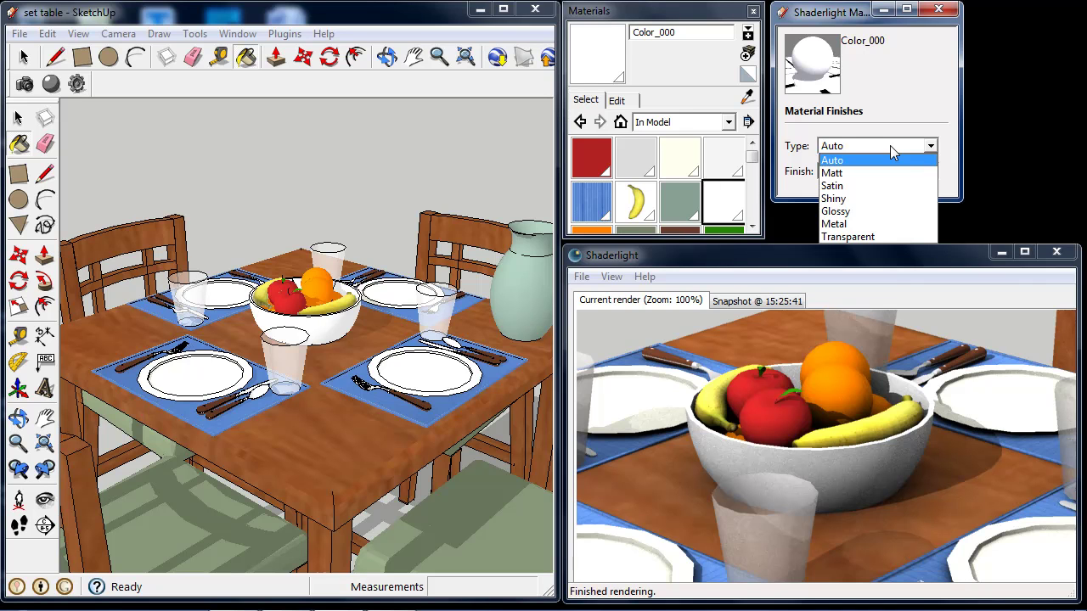
pyautogui.click(891, 147)
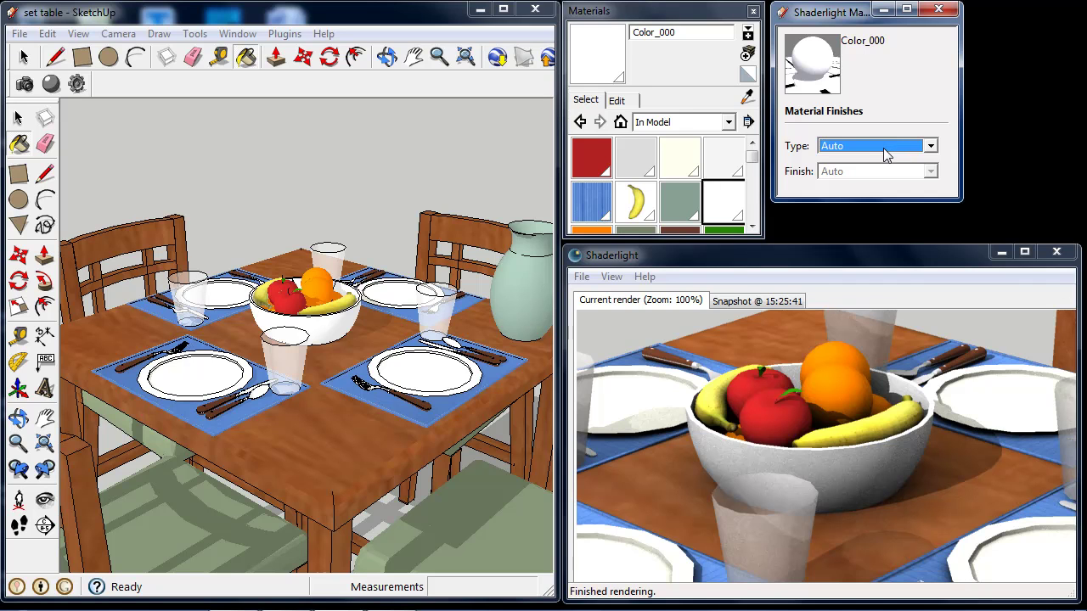
pyautogui.click(751, 98)
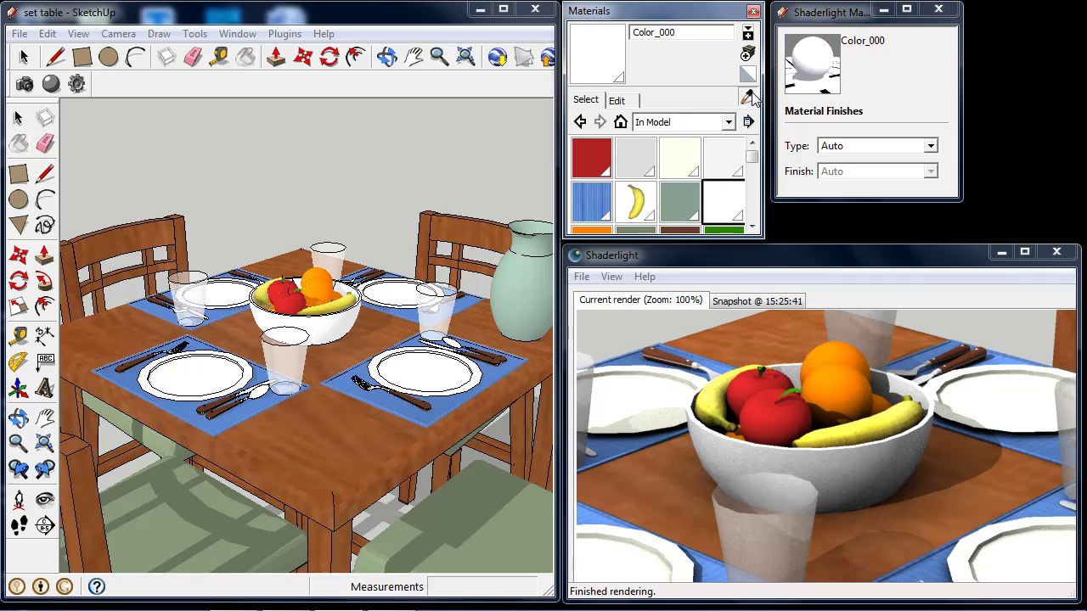
pyautogui.click(296, 302)
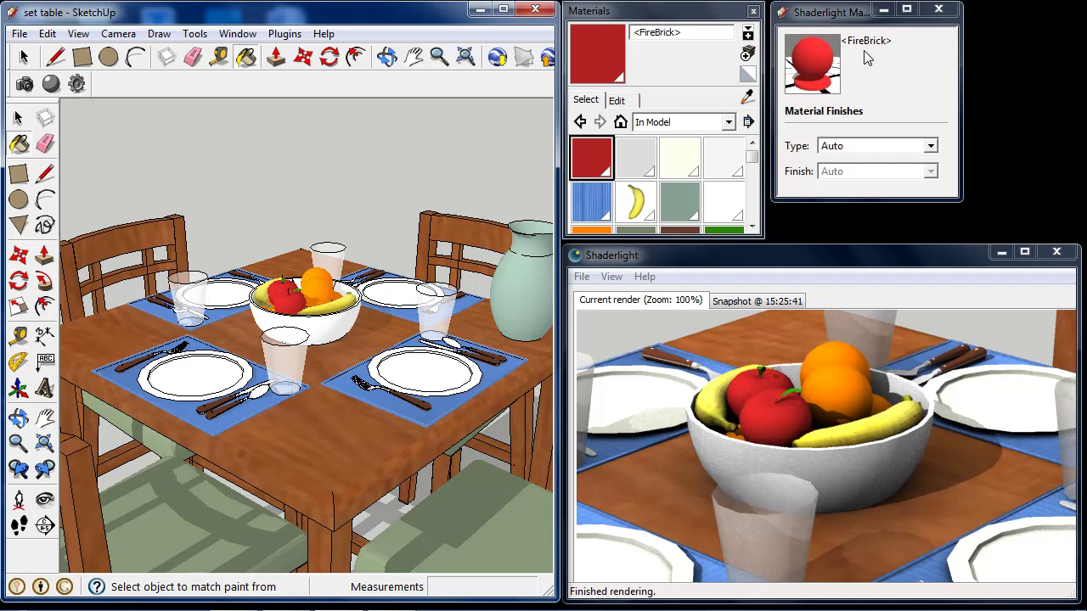
pyautogui.click(896, 145)
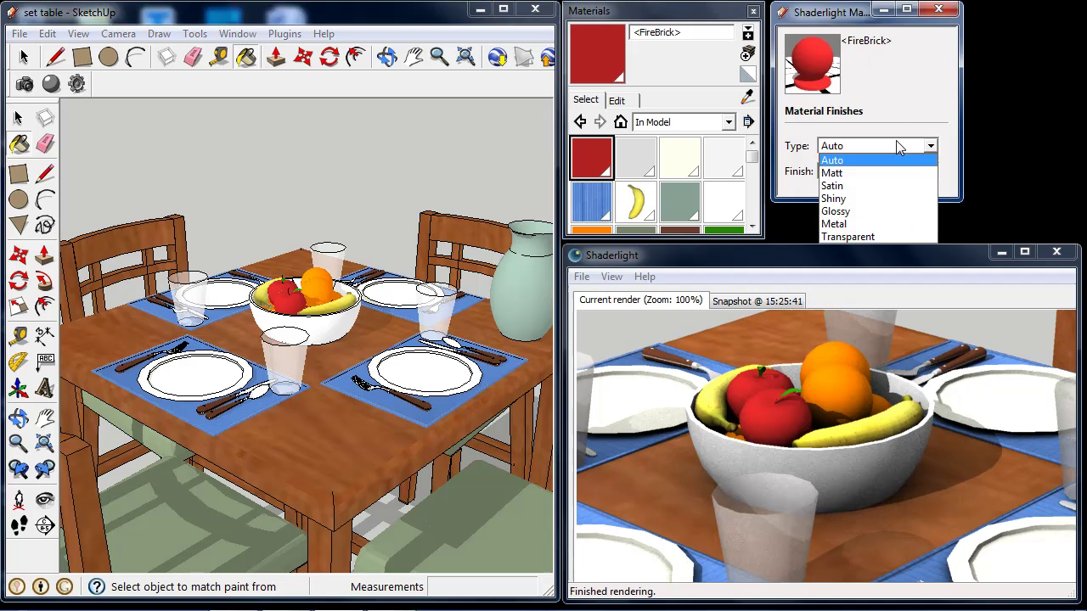
pyautogui.click(877, 186)
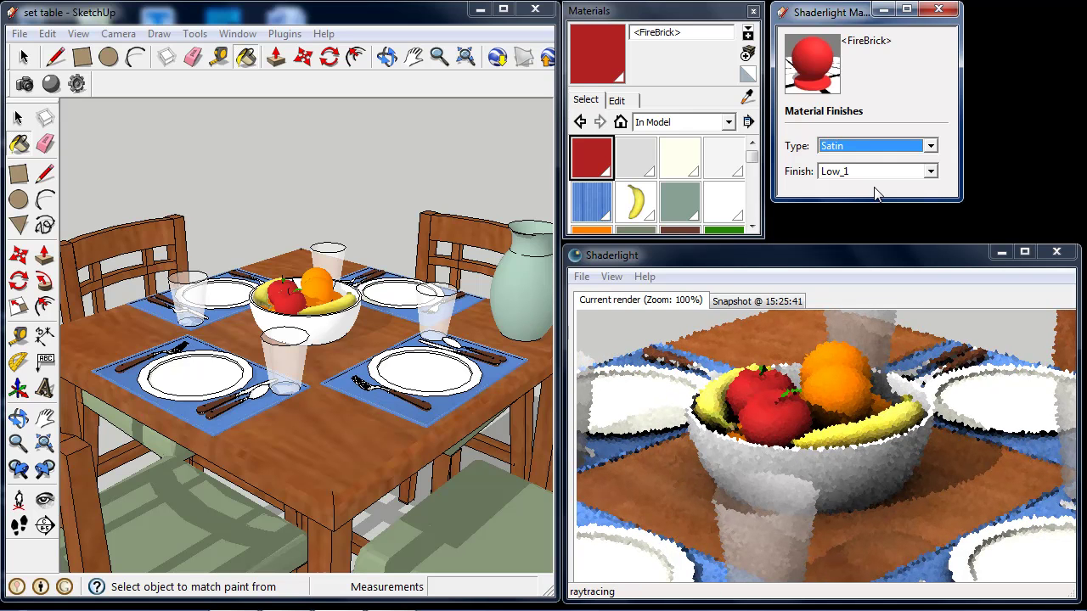
pyautogui.click(883, 169)
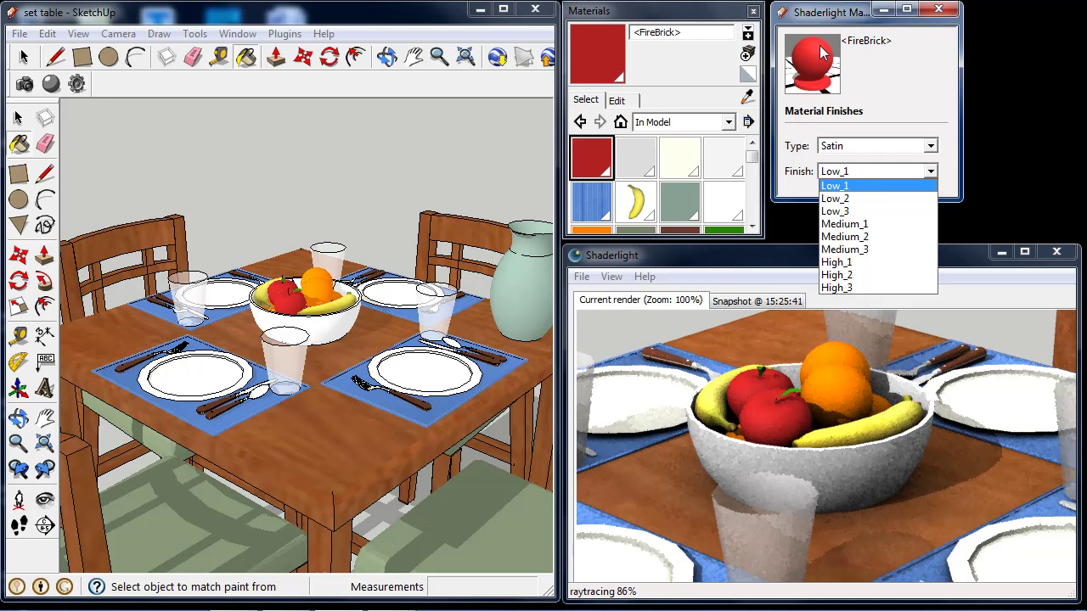
pyautogui.click(868, 264)
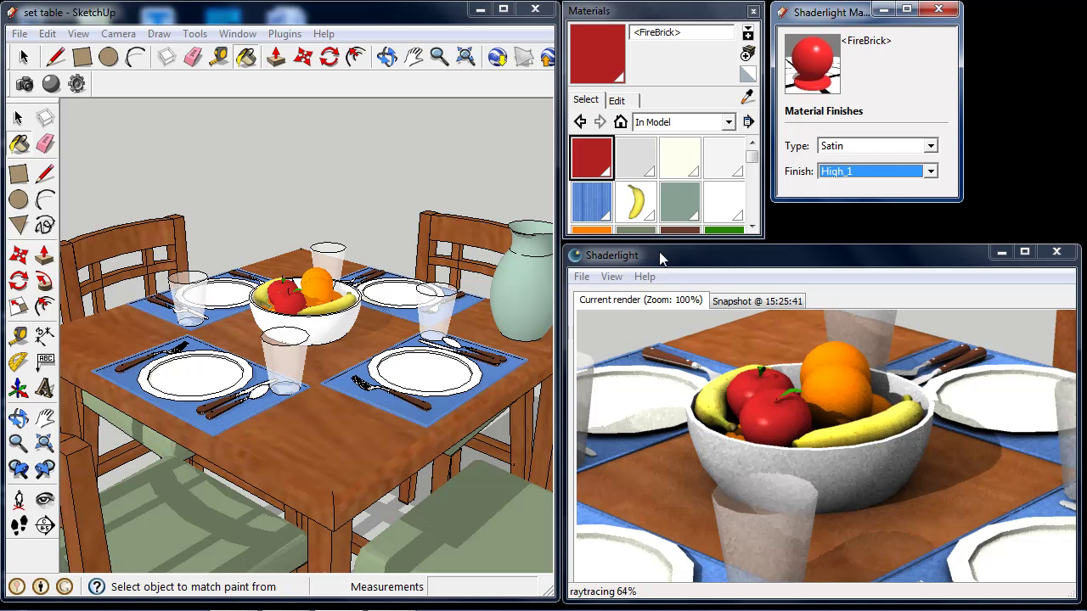
# - Paint the orange in the fruit bowl with Asphalt_New from the Asphalt and Concrete materials
pyautogui.click(617, 100)
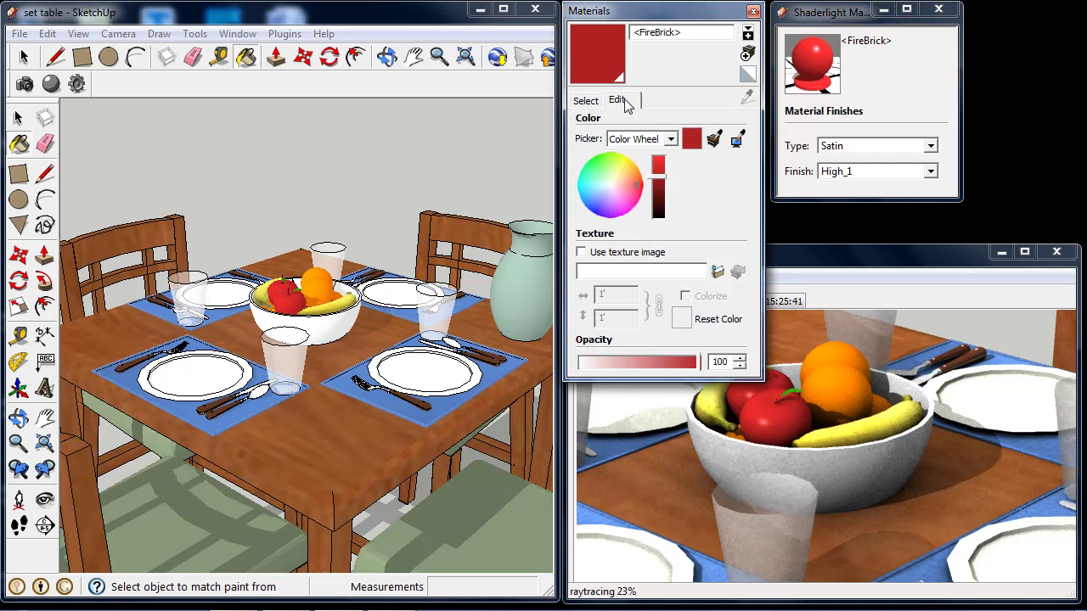
pyautogui.click(598, 102)
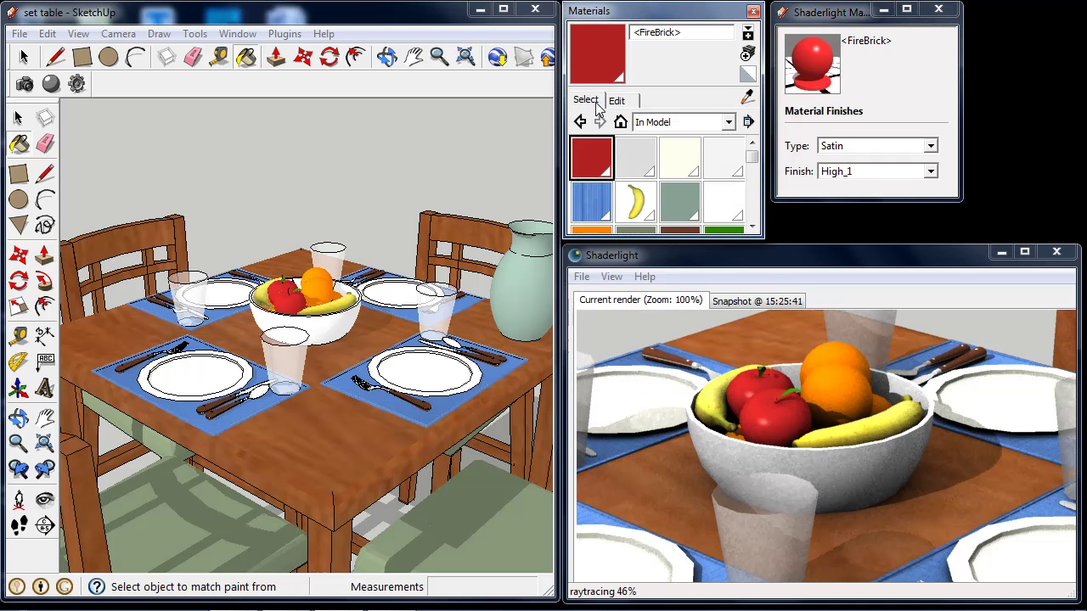
pyautogui.click(679, 126)
pyautogui.click(689, 168)
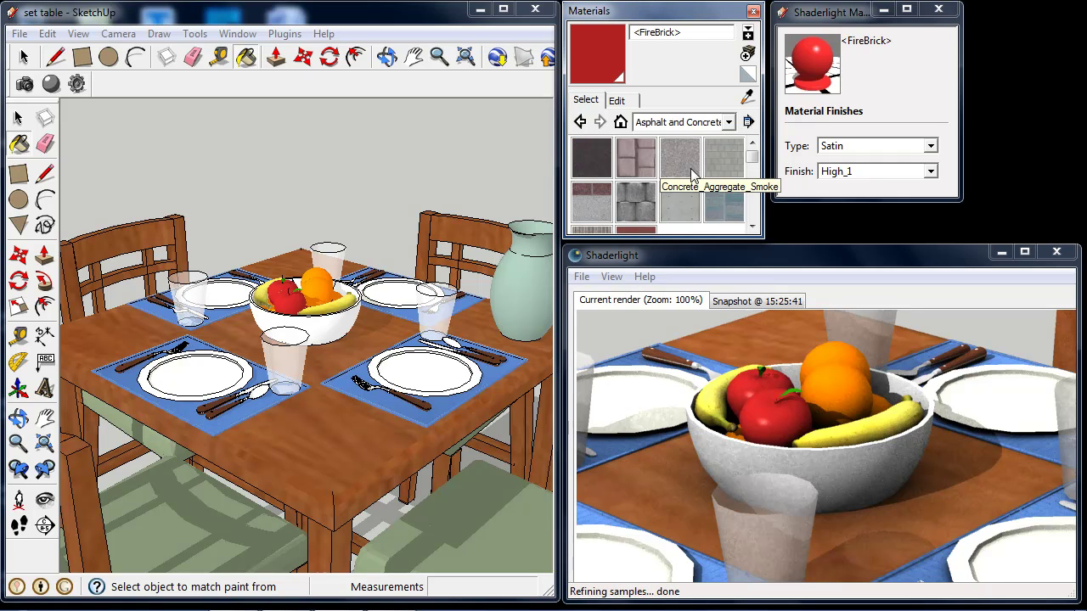
pyautogui.click(598, 160)
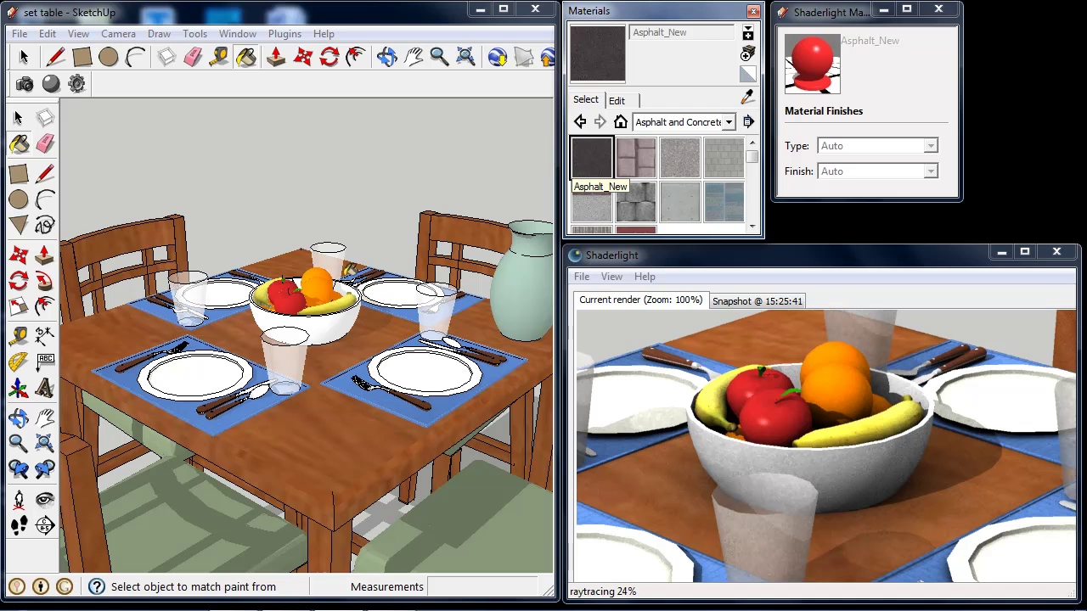
pyautogui.click(322, 266)
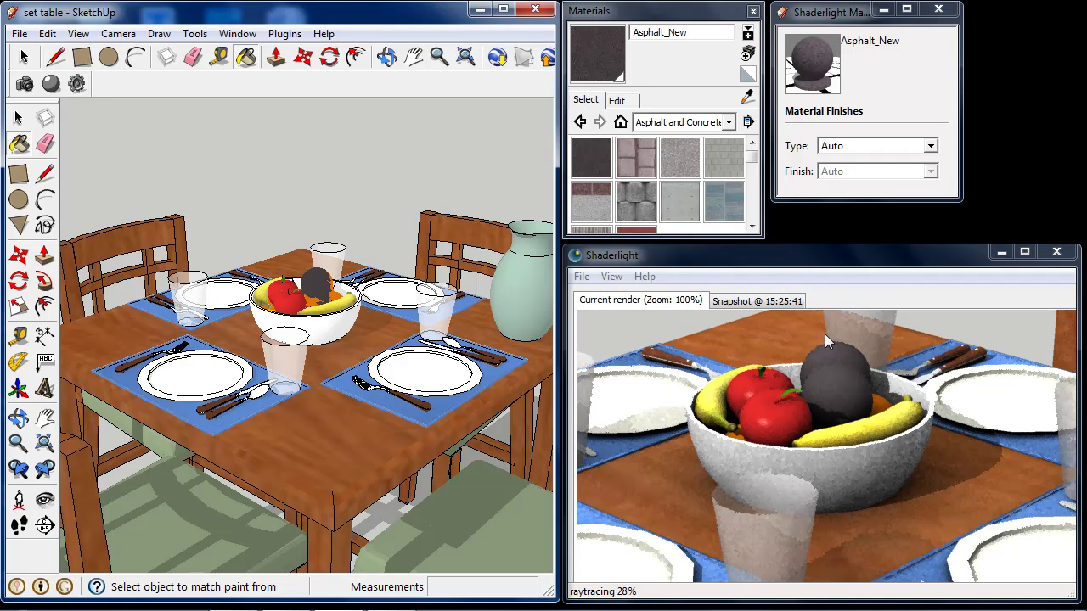
# - Recolour the Asphalt_New material on the fruit to a bright orange
pyautogui.click(616, 100)
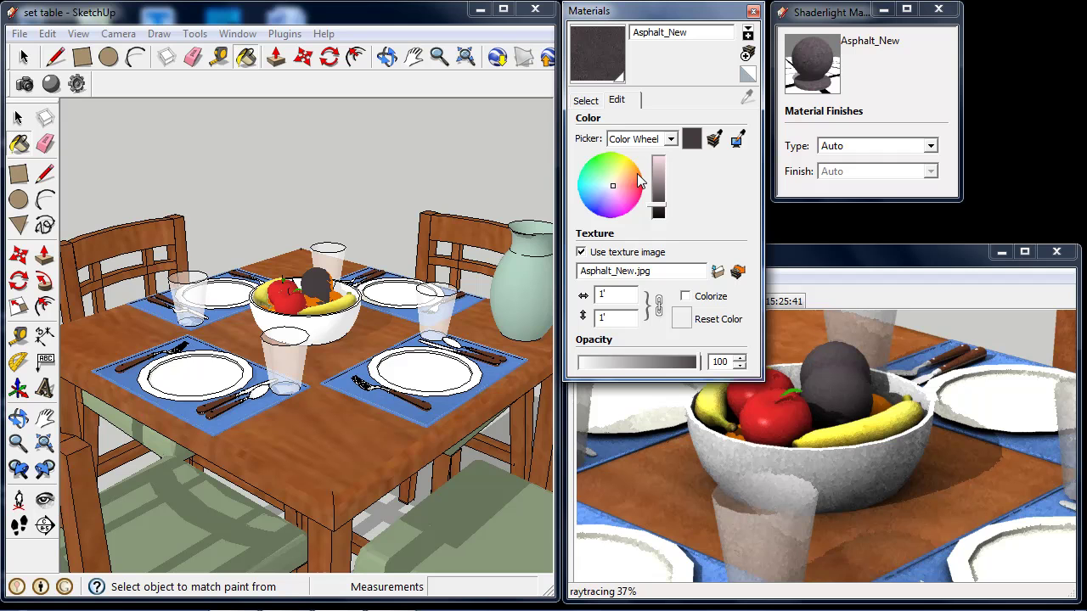
pyautogui.click(638, 172)
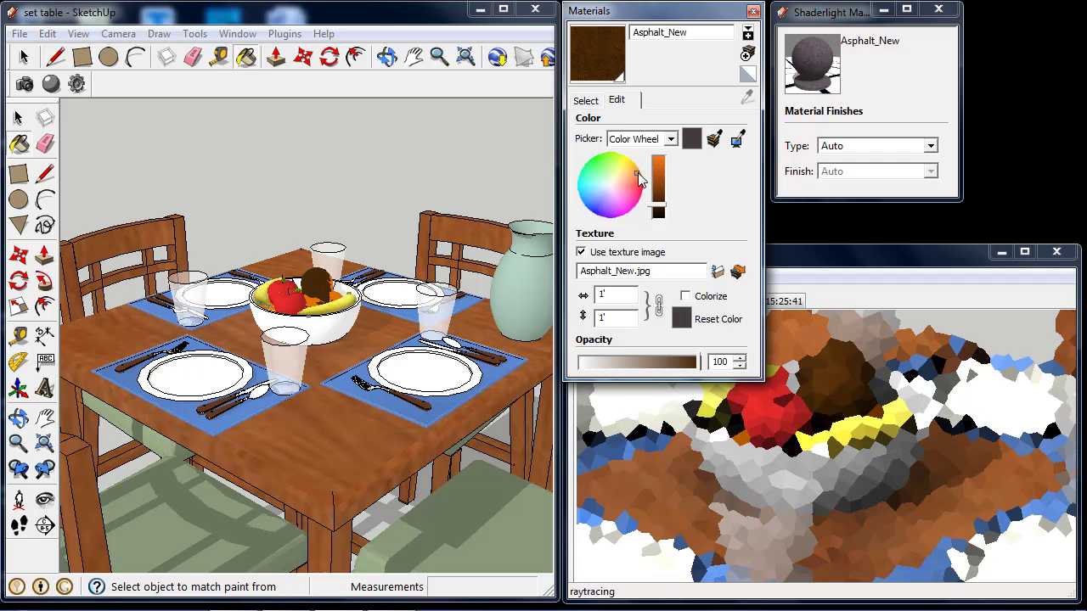
pyautogui.click(662, 162)
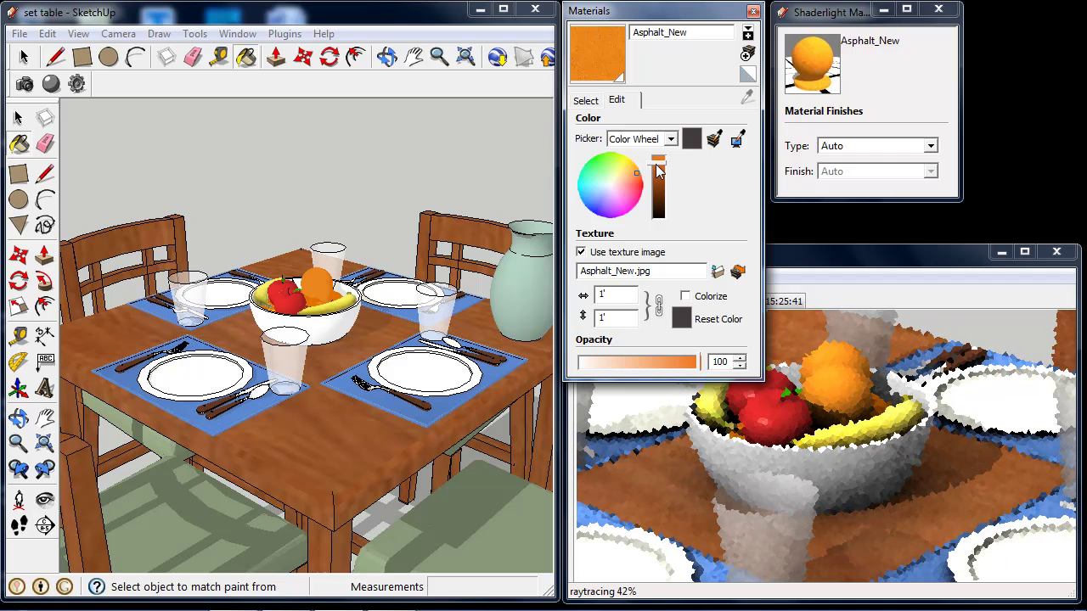
pyautogui.click(598, 100)
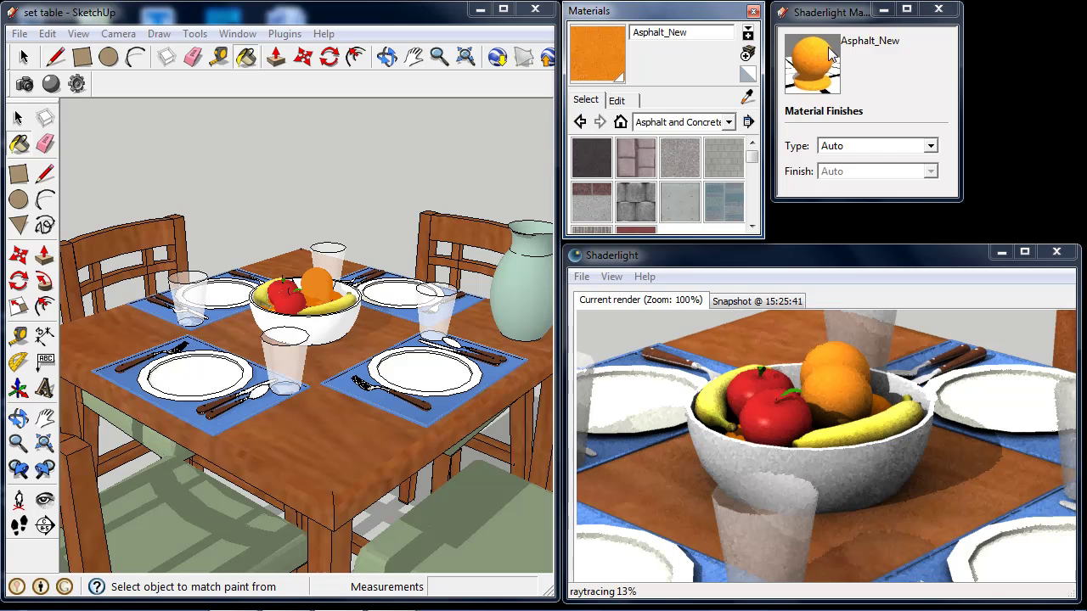
# - Set the Asphalt_New material's Shaderlight type to Satin and its finish to High_1
pyautogui.click(868, 147)
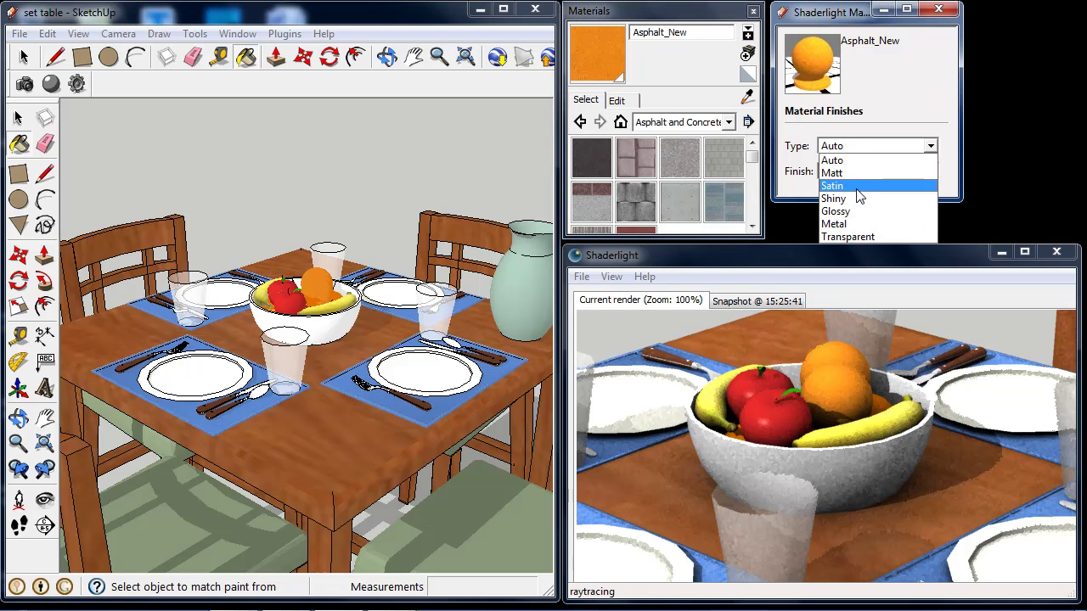
pyautogui.click(858, 190)
pyautogui.click(869, 171)
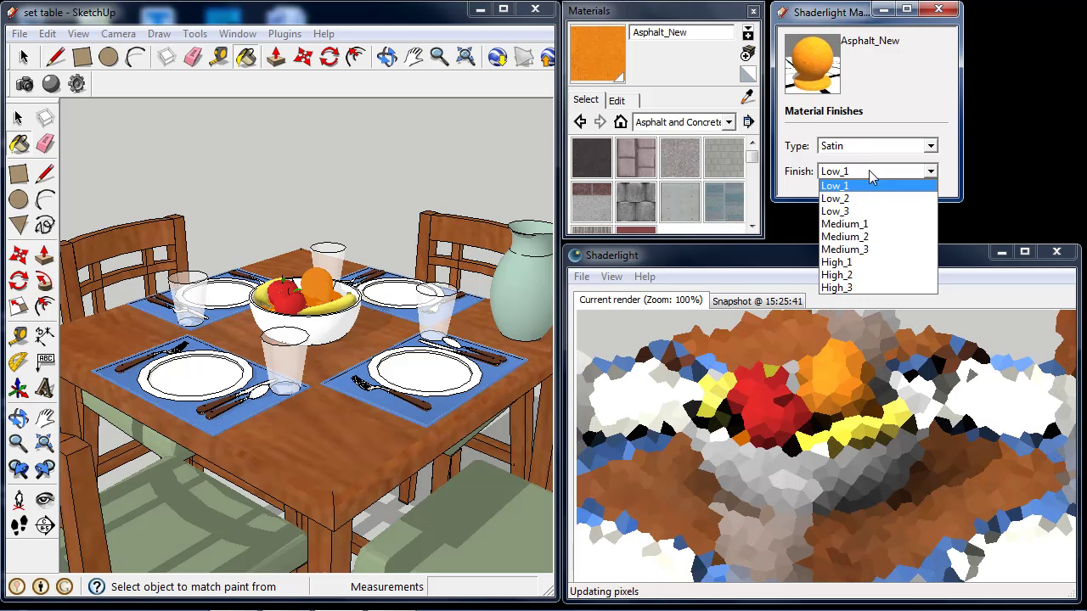
pyautogui.click(857, 264)
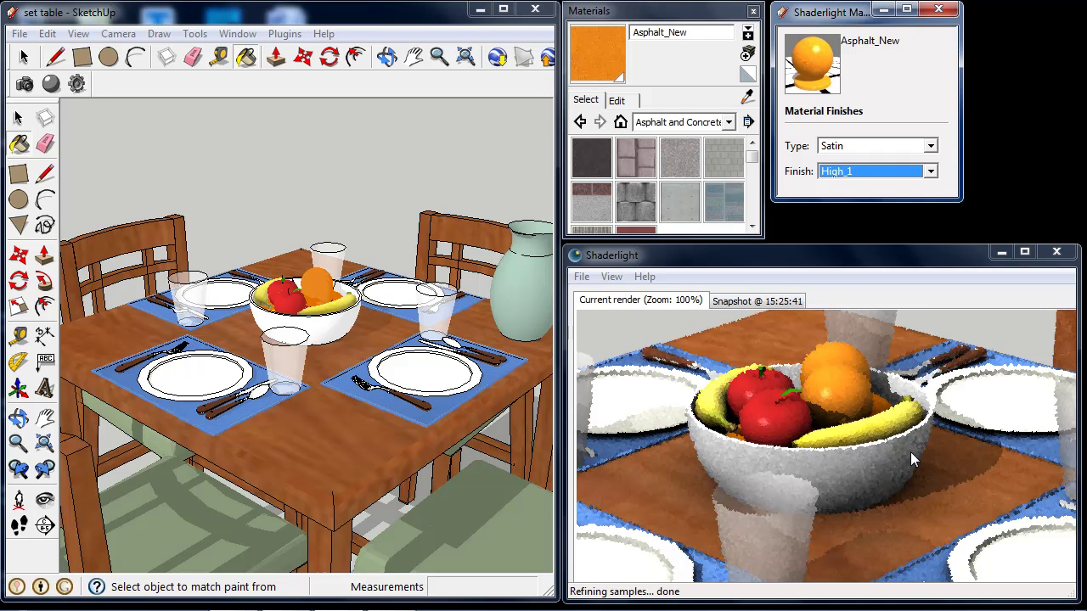
# - Sample the fruit bowl's white material and set its Shaderlight type to Shiny with finish Polished_3
pyautogui.click(747, 96)
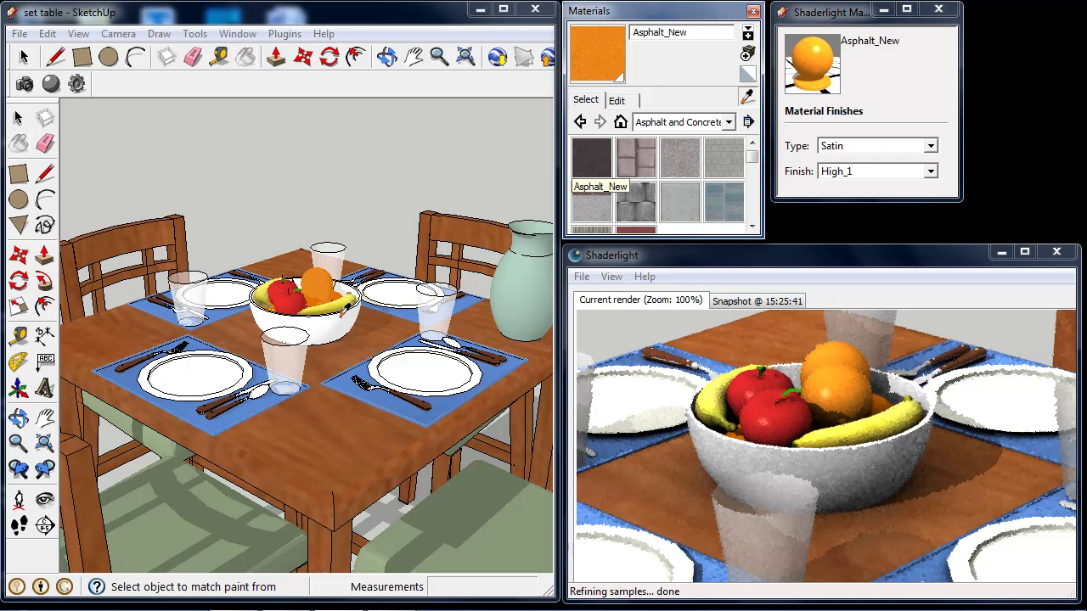
pyautogui.click(344, 313)
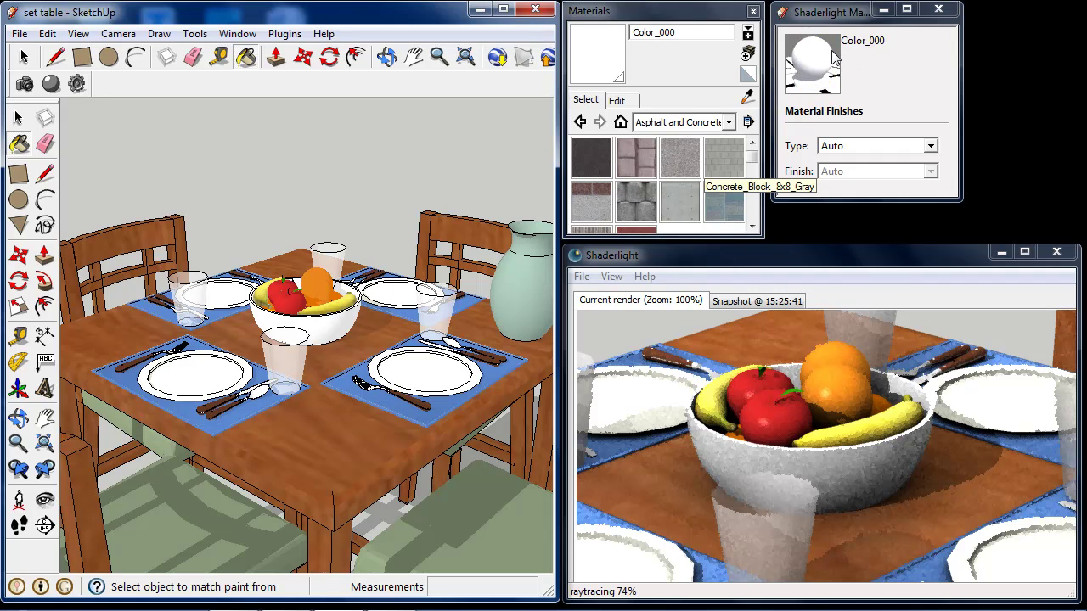
pyautogui.click(931, 147)
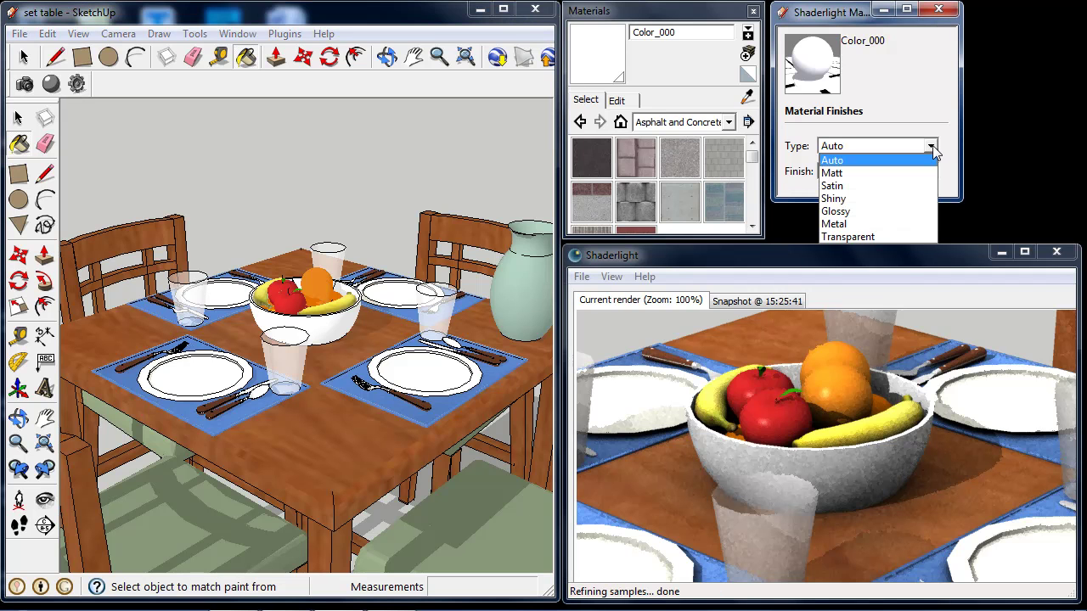
pyautogui.click(861, 199)
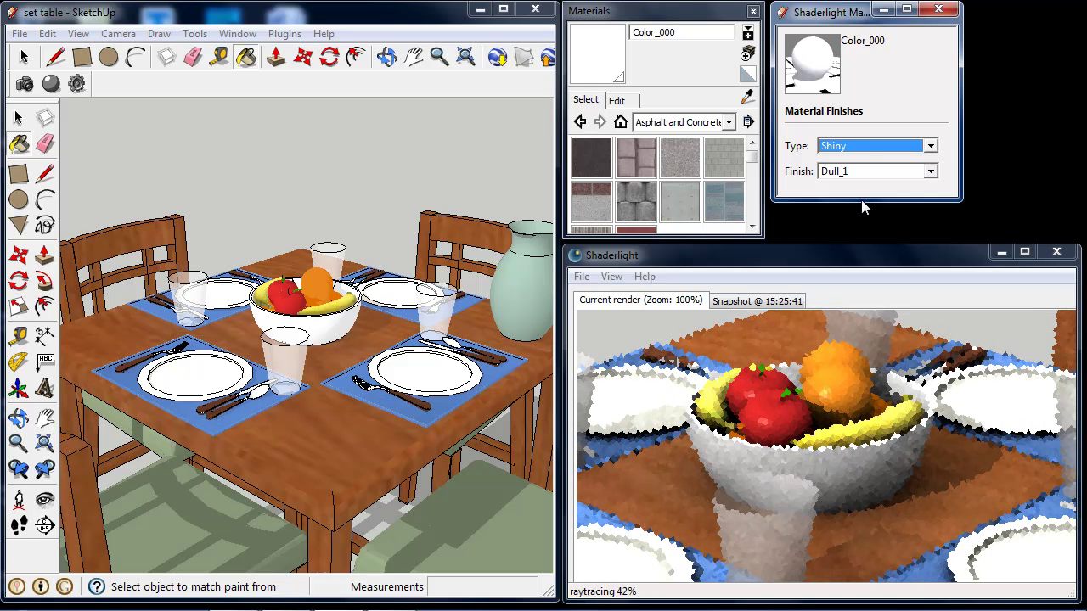
pyautogui.click(871, 168)
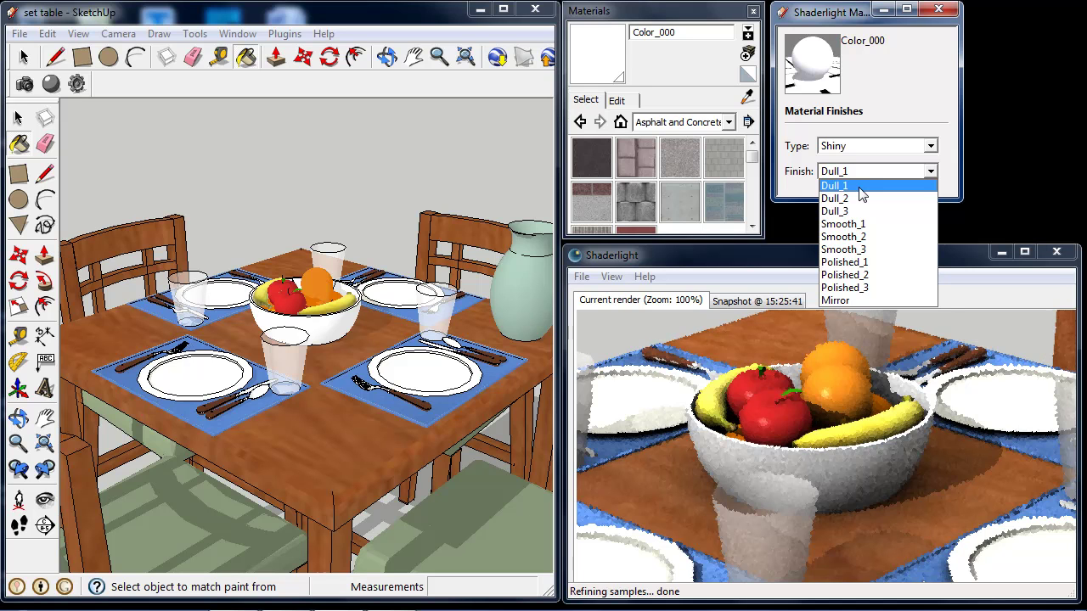
pyautogui.click(881, 291)
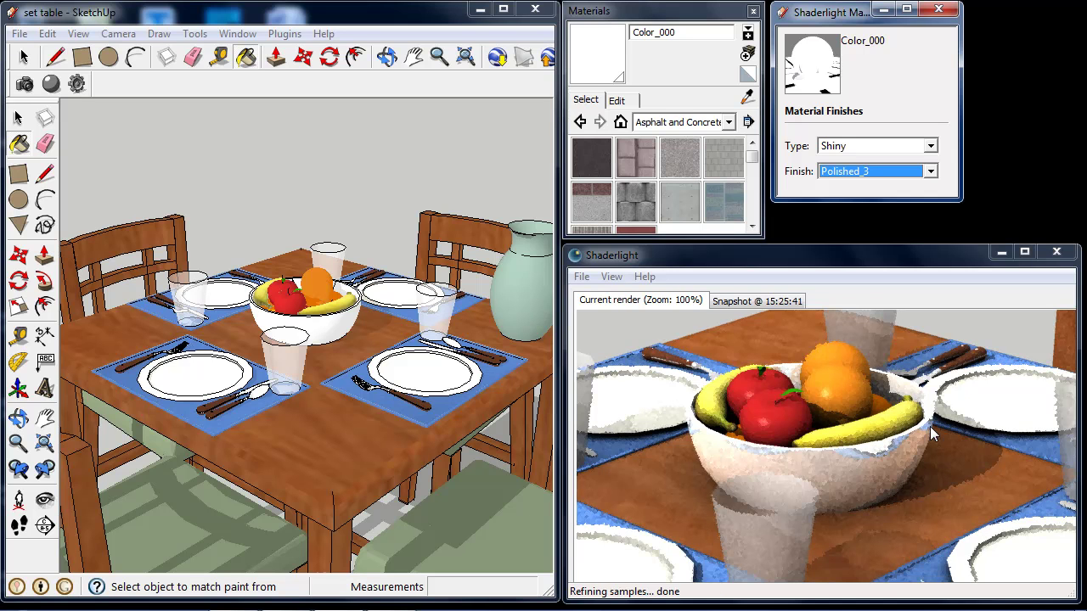
# - Sample the metal material of the cutlery and set its Shaderlight type to Metal with finish Chrome
pyautogui.moveTo(781, 540); pyautogui.dragTo(815, 382)
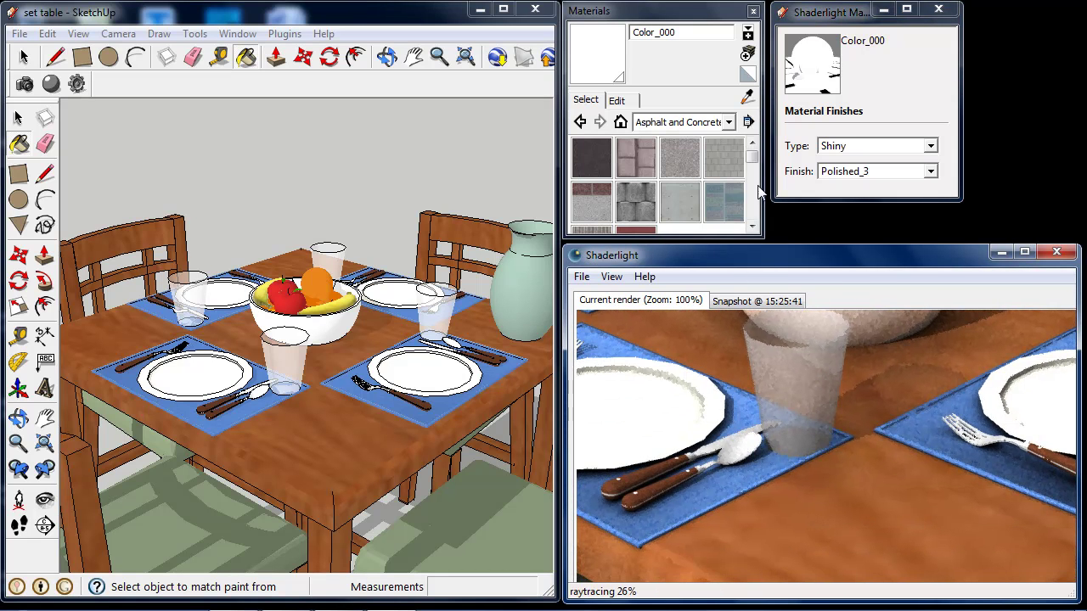
pyautogui.click(748, 100)
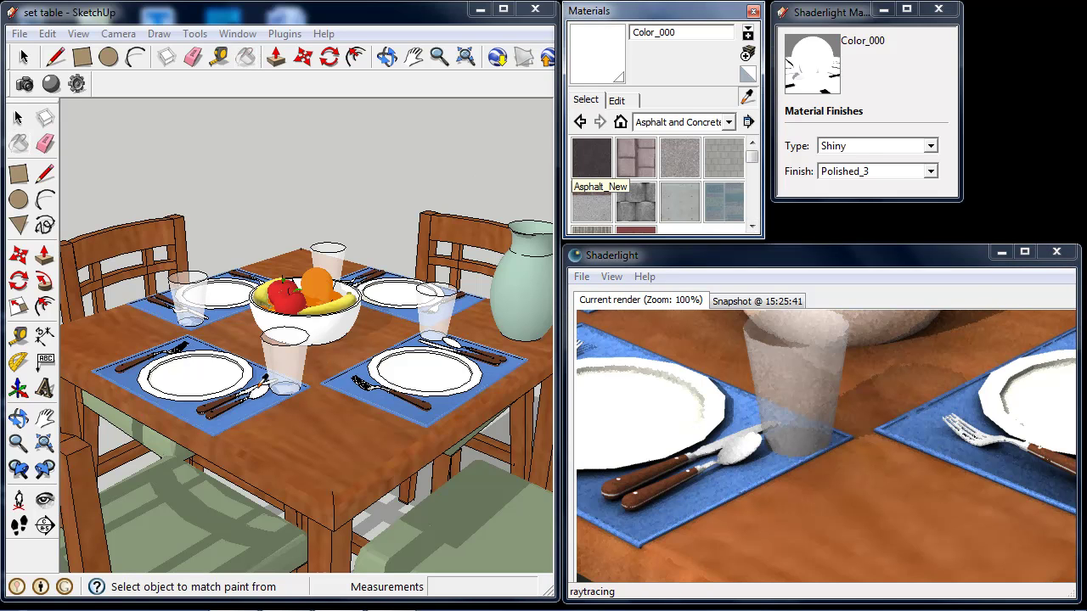
pyautogui.click(257, 391)
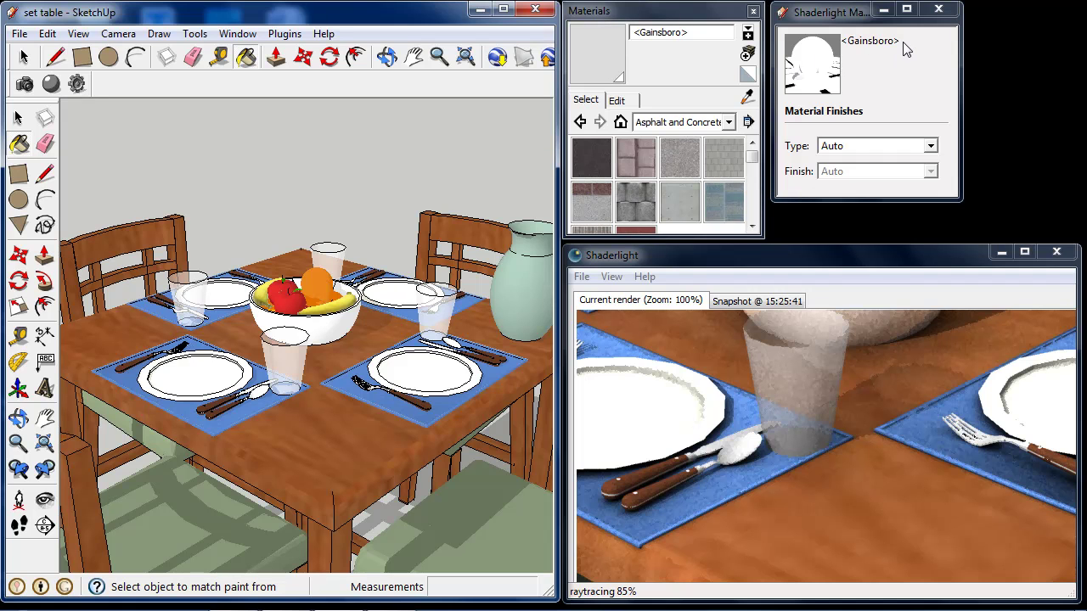
pyautogui.click(898, 149)
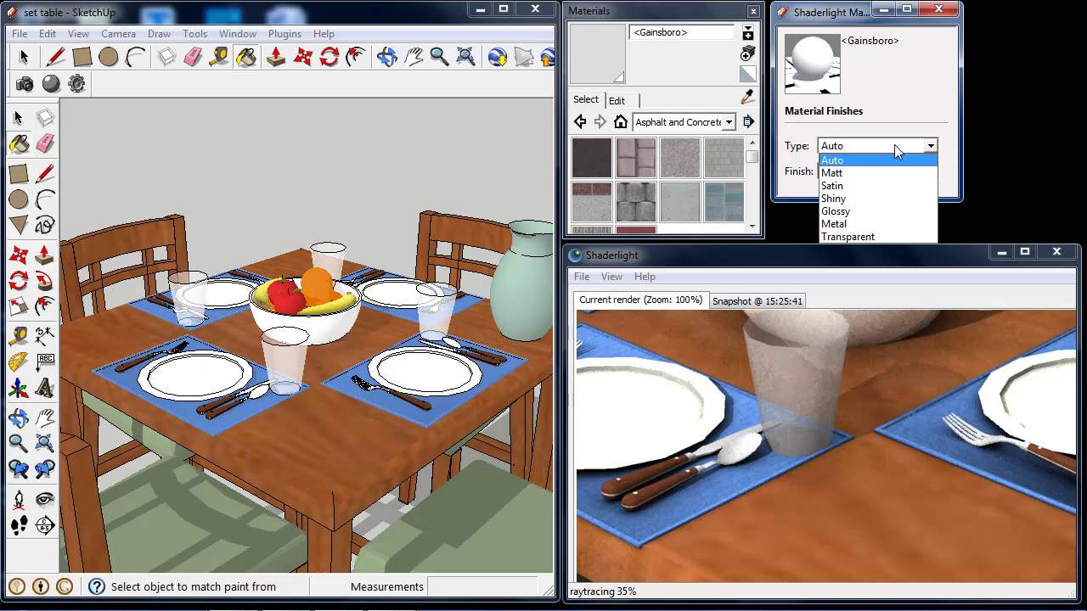
pyautogui.click(859, 224)
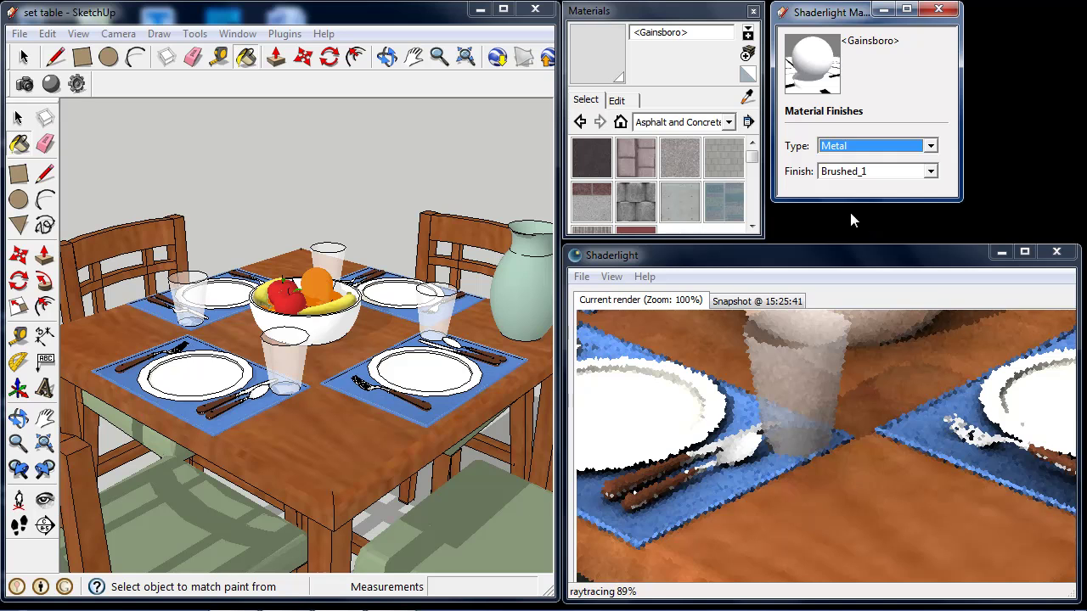
pyautogui.click(865, 171)
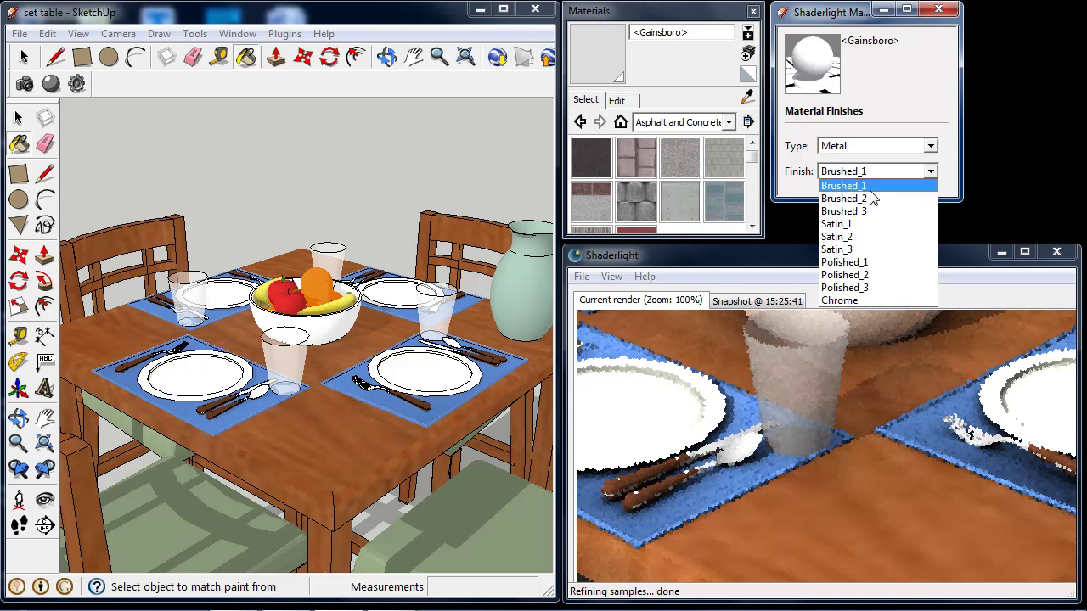
pyautogui.click(856, 299)
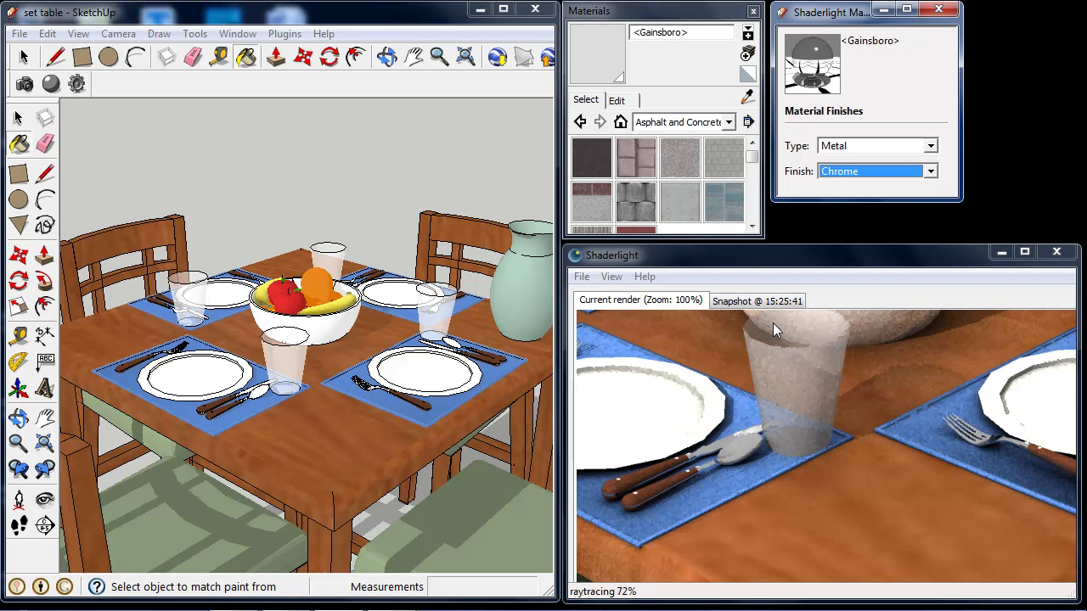
# - Sample the drinking glass's Snow_Translucent1 material and set its opacity to 11
pyautogui.click(747, 97)
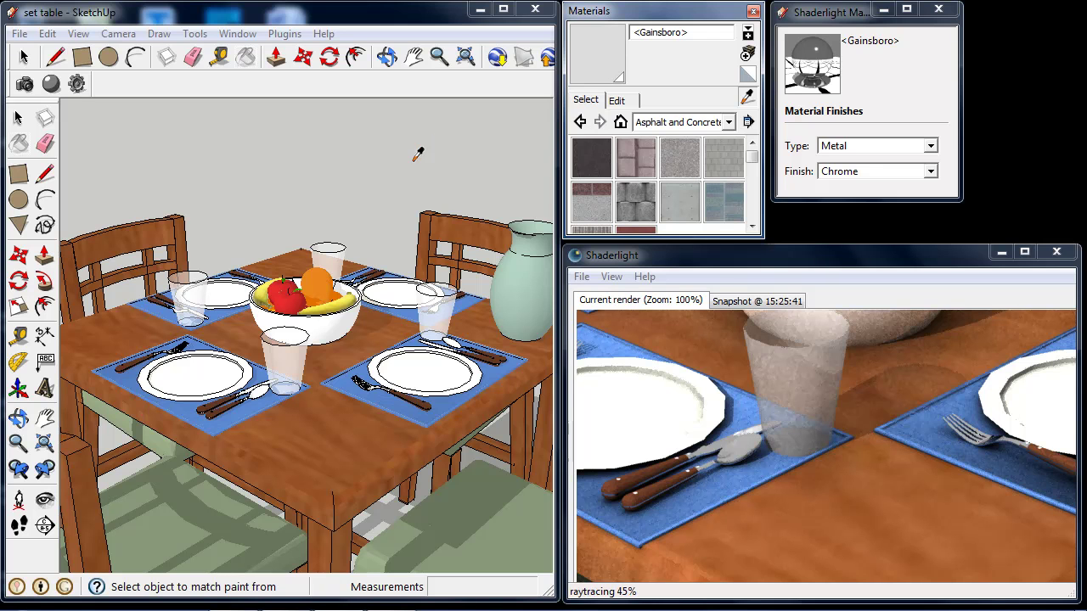
pyautogui.click(289, 356)
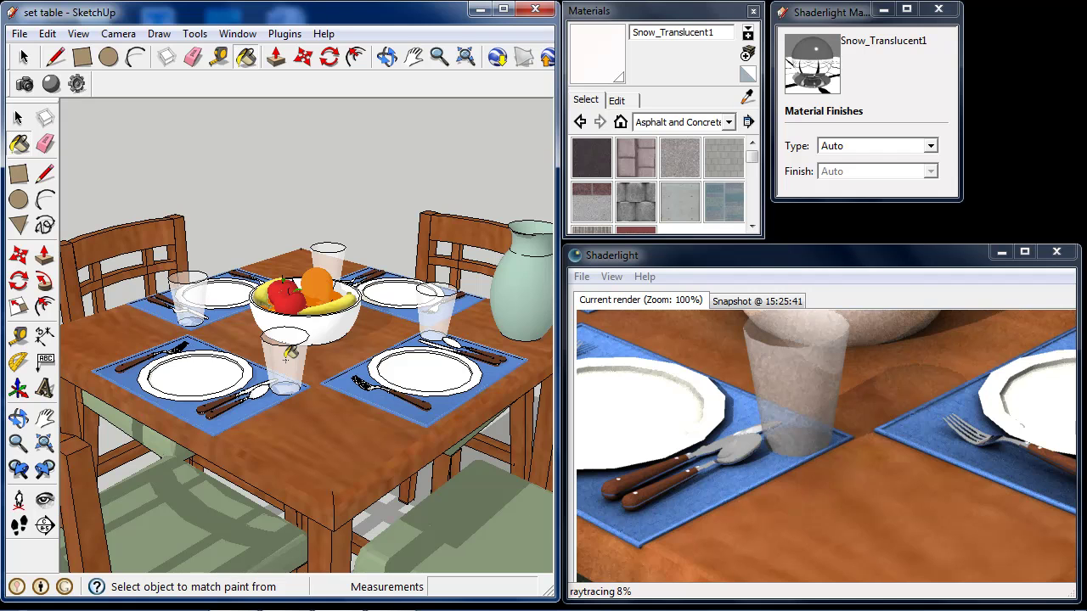
pyautogui.click(620, 101)
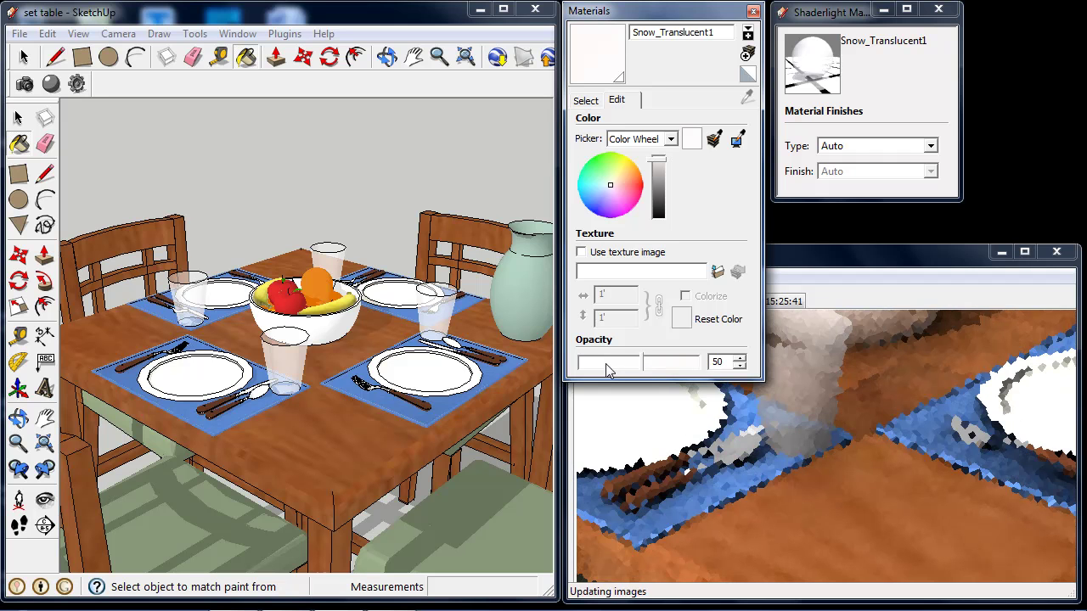
pyautogui.click(597, 364)
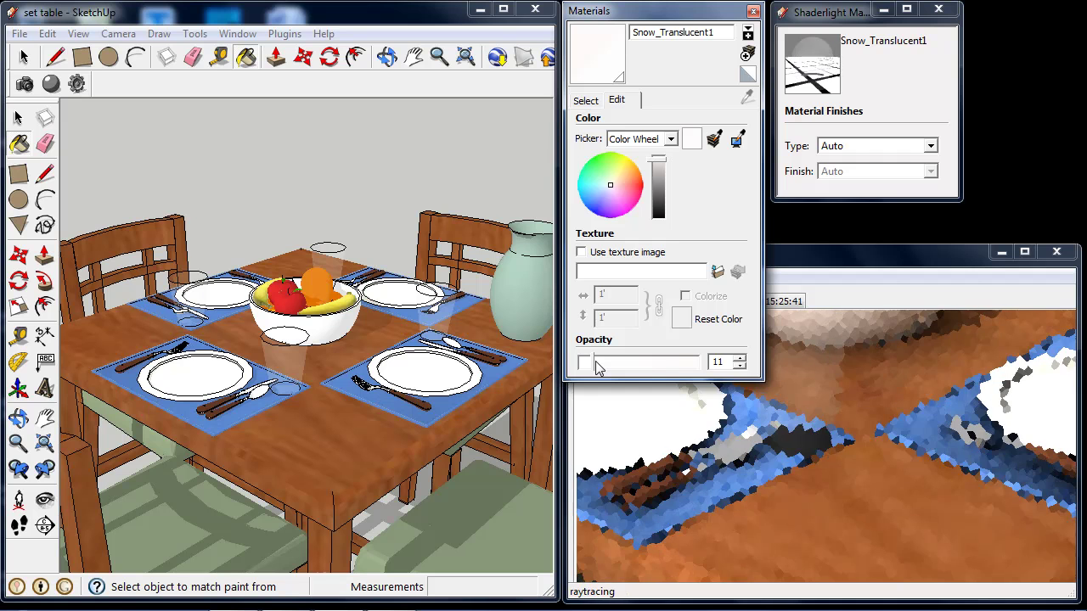
pyautogui.click(585, 101)
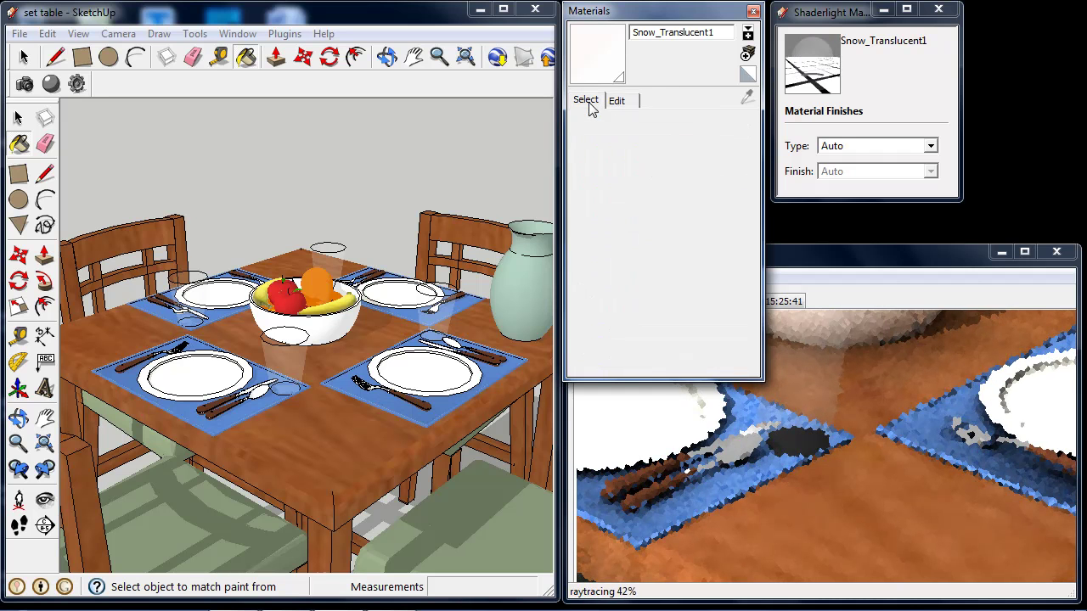
# - Set the drinking glass material's Shaderlight type to Transparent and its finish to Thick_Glass
pyautogui.click(887, 147)
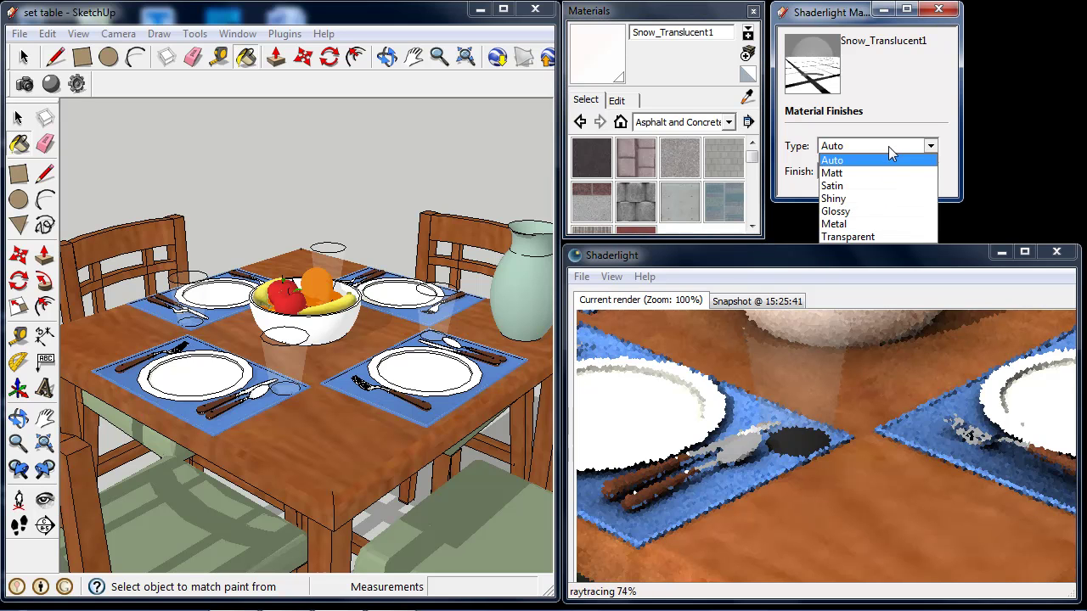
pyautogui.click(880, 234)
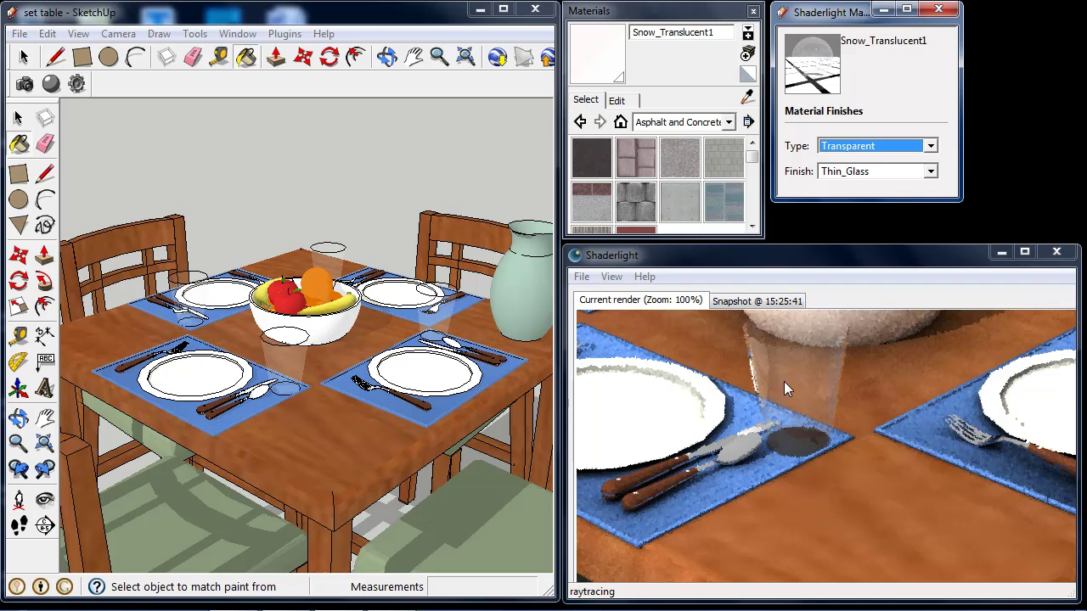
pyautogui.click(880, 173)
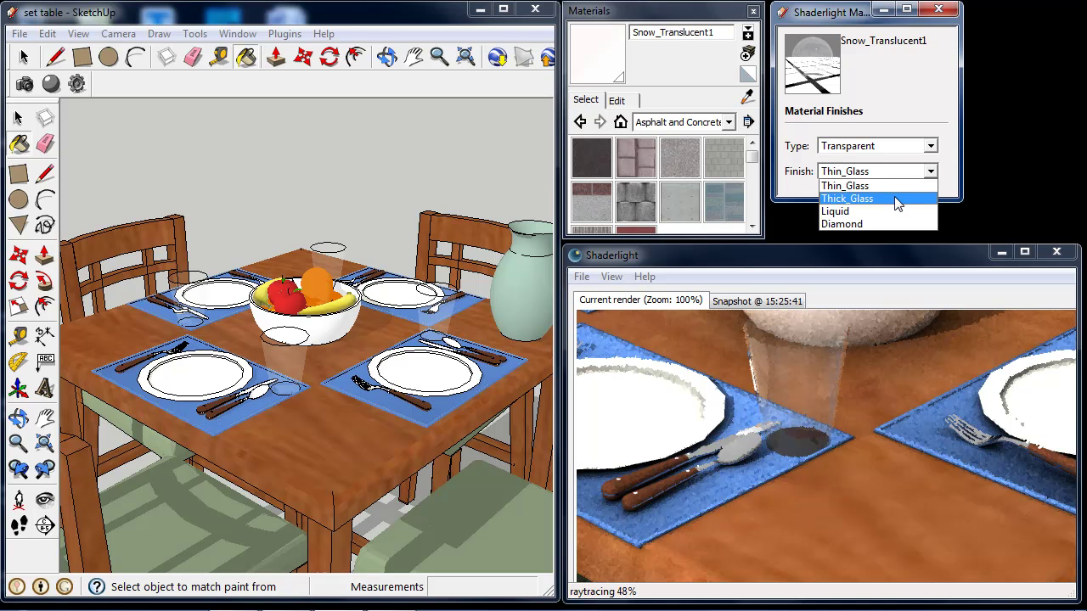
pyautogui.click(898, 200)
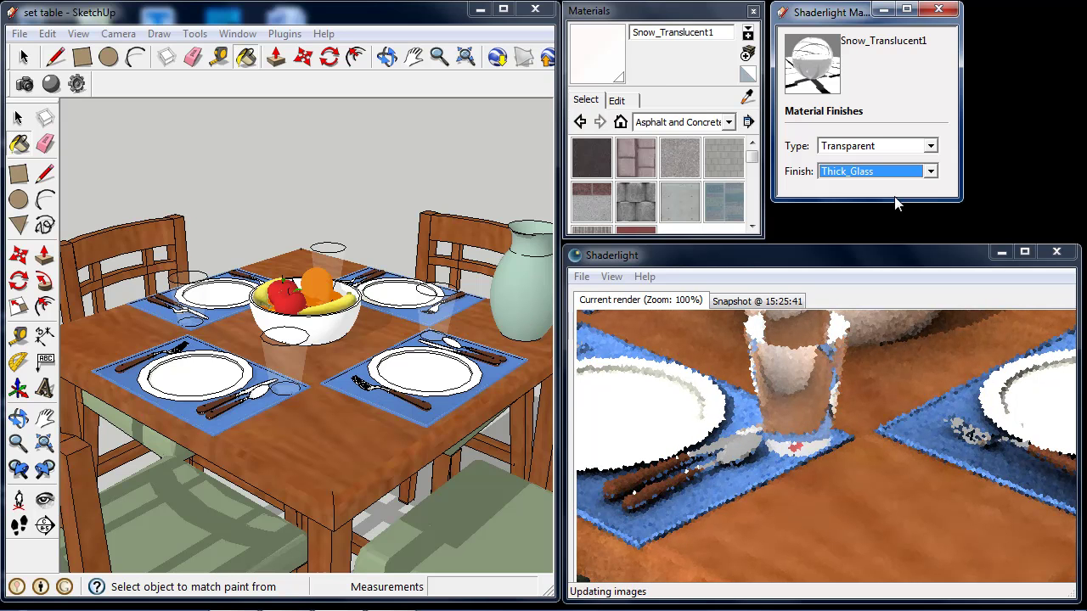
pyautogui.click(898, 172)
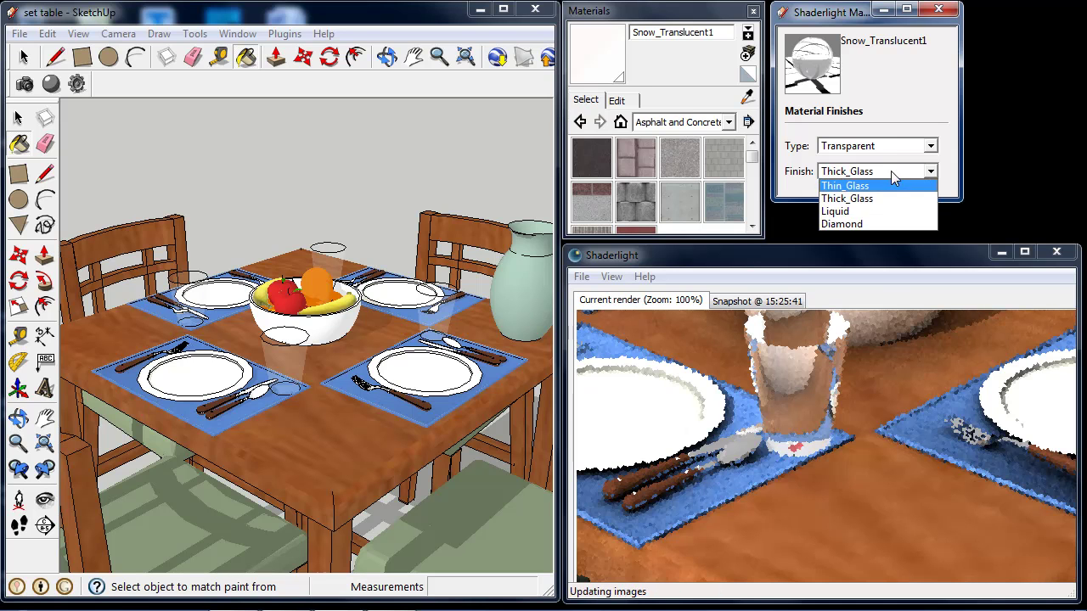
pyautogui.click(890, 170)
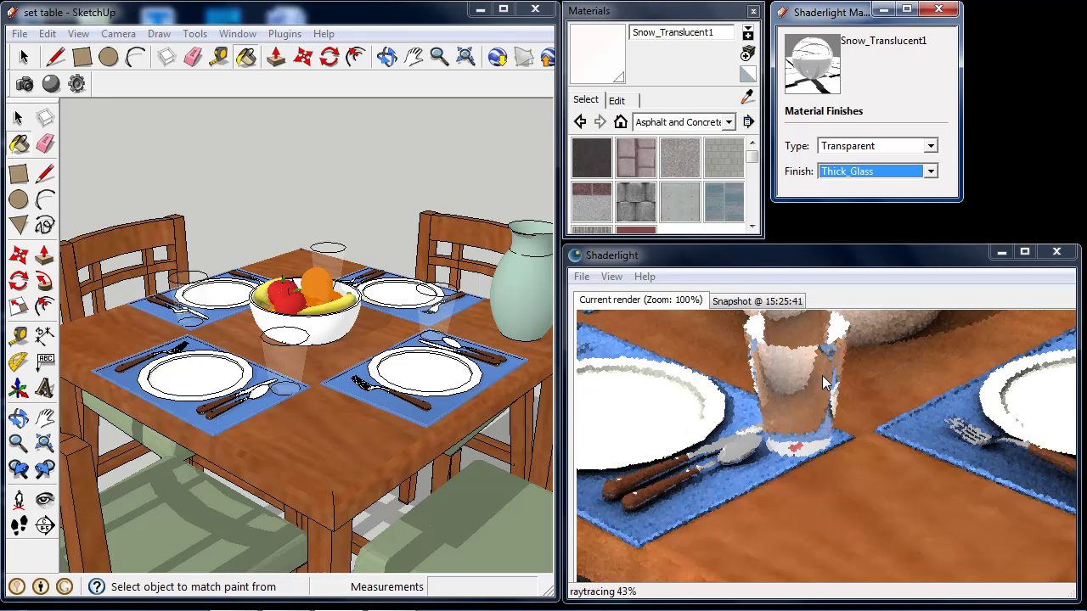
# - Sample the green vase's material and set its Shaderlight type to Glossy with finish Reflective_2
pyautogui.moveTo(997, 347); pyautogui.dragTo(688, 490)
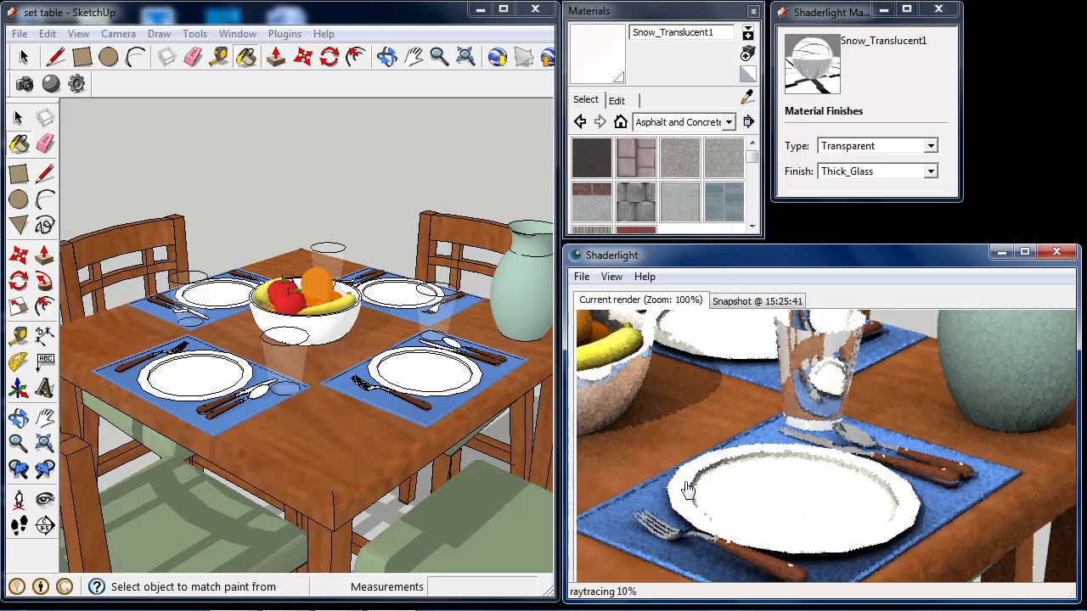
pyautogui.moveTo(849, 342); pyautogui.dragTo(839, 462)
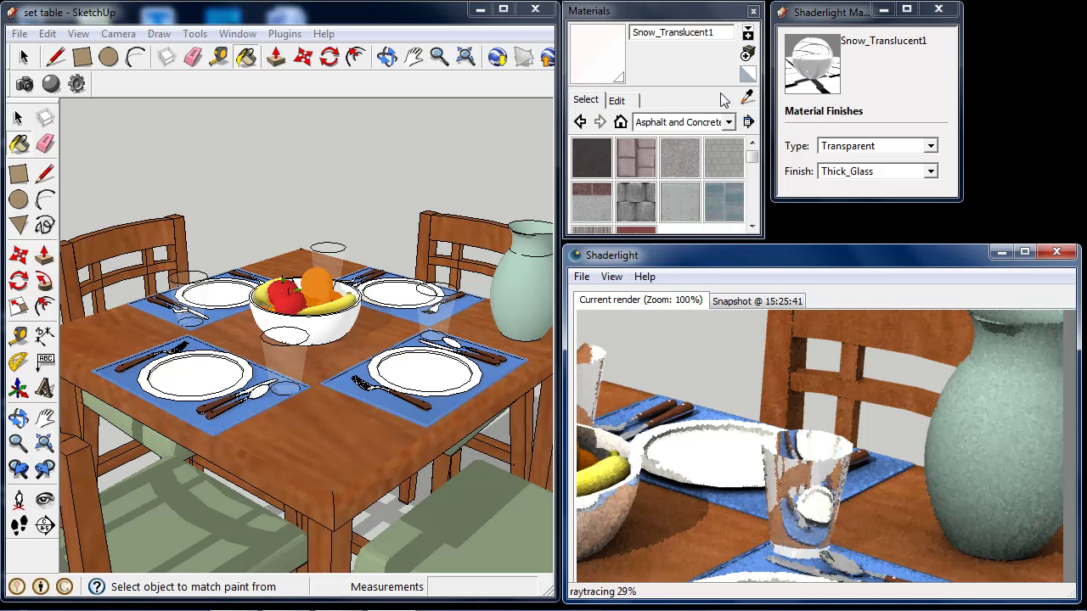
pyautogui.click(546, 286)
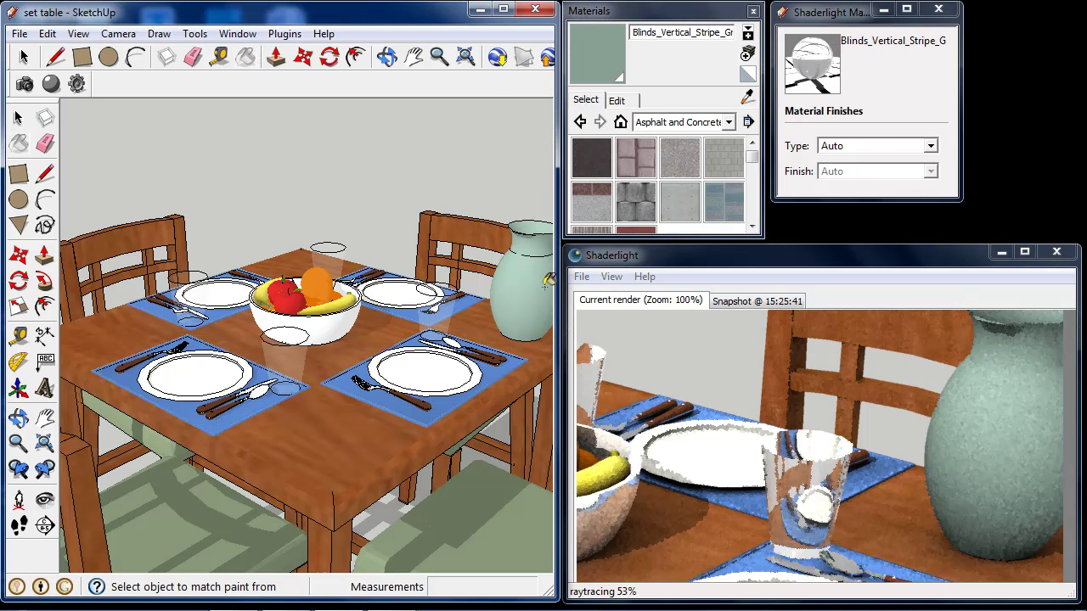
pyautogui.click(931, 146)
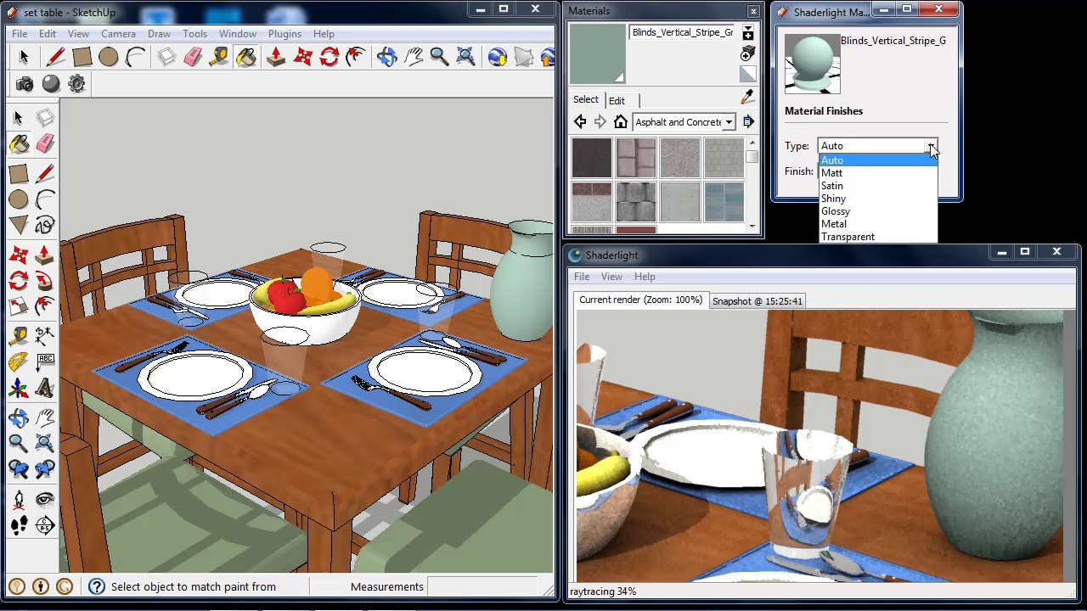
pyautogui.click(890, 212)
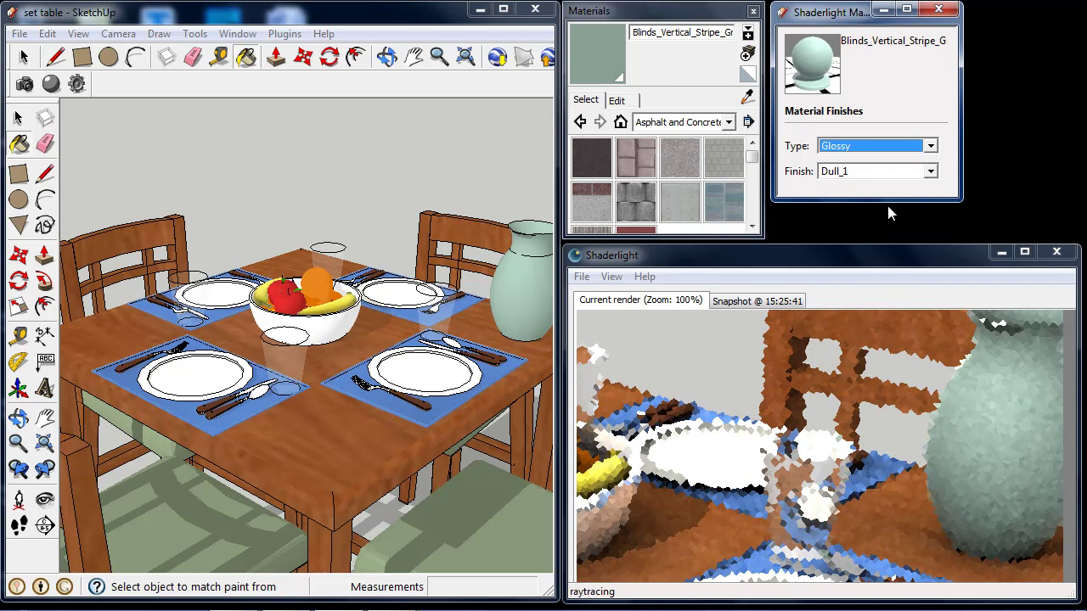
pyautogui.click(866, 171)
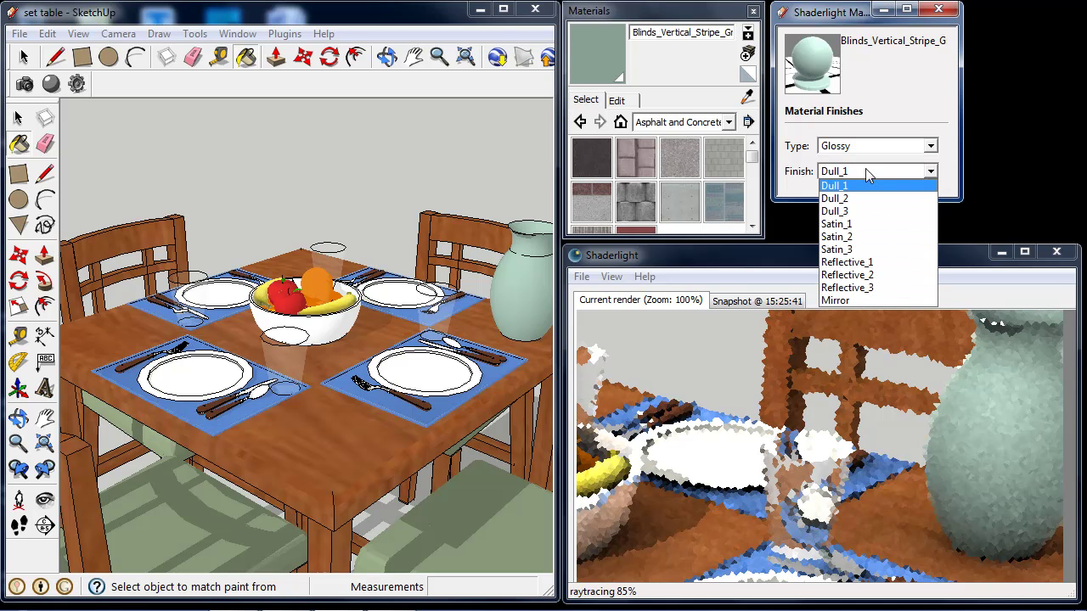
pyautogui.click(877, 276)
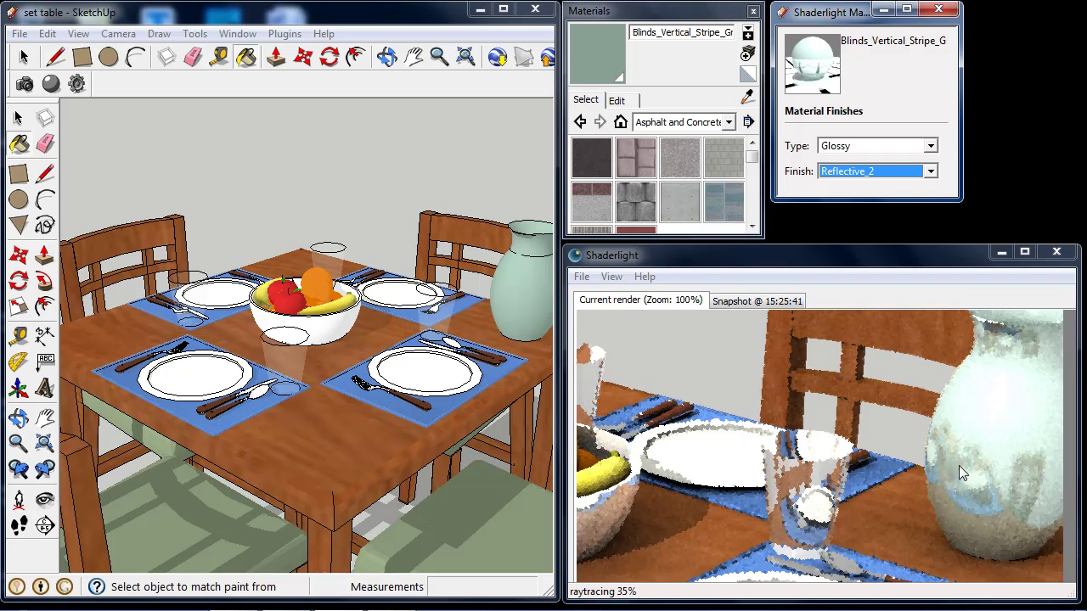
# - Sample the wooden tabletop's material and set its Shaderlight type to Shiny with finish Dull_3
pyautogui.click(746, 469)
pyautogui.moveTo(746, 468); pyautogui.dragTo(1002, 374)
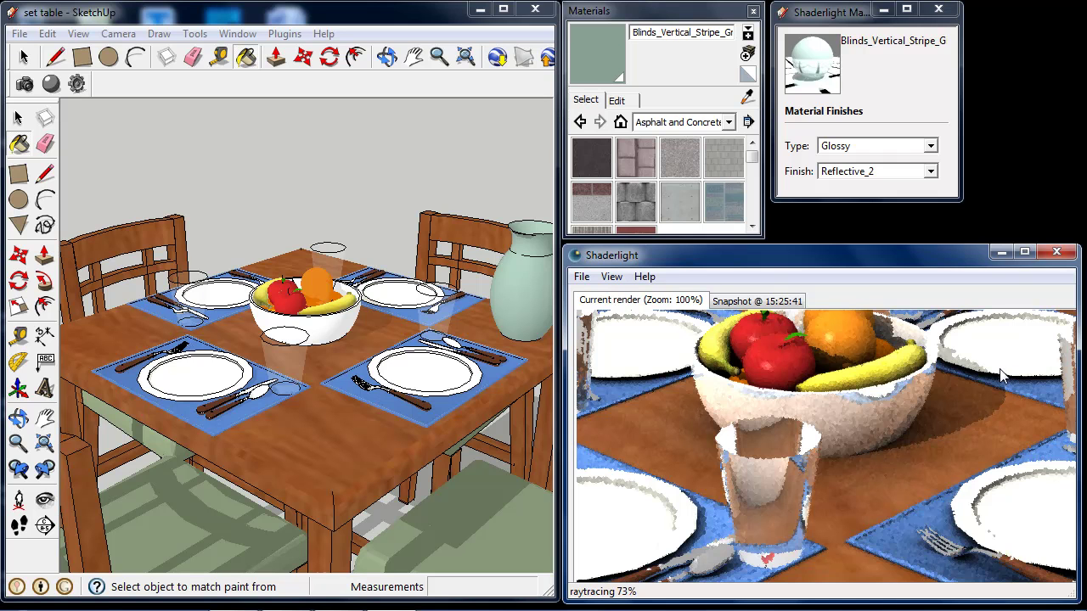
pyautogui.click(980, 410)
pyautogui.click(983, 412)
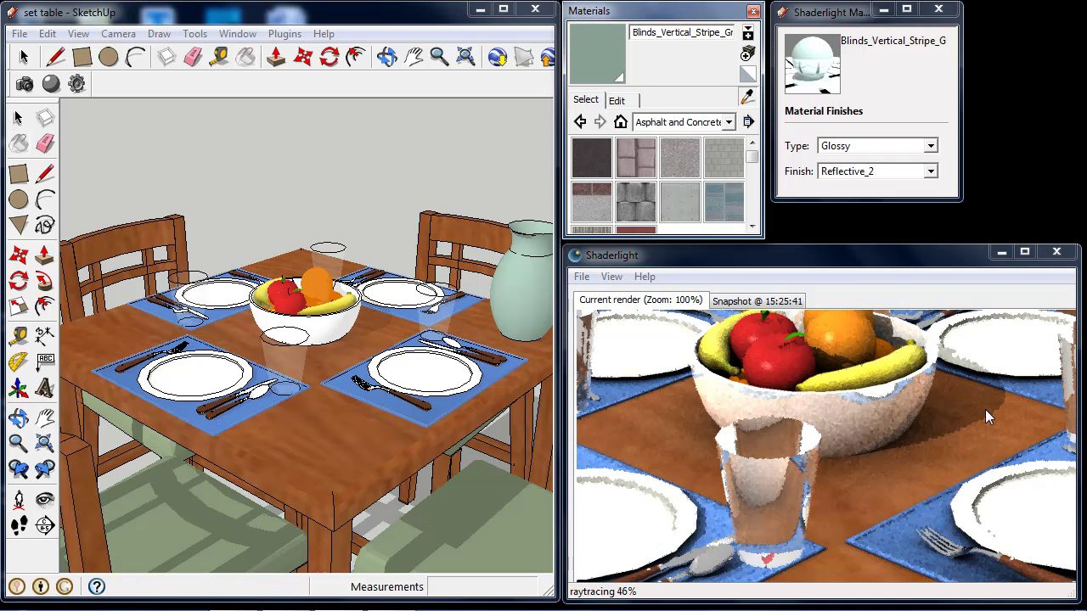
pyautogui.click(480, 319)
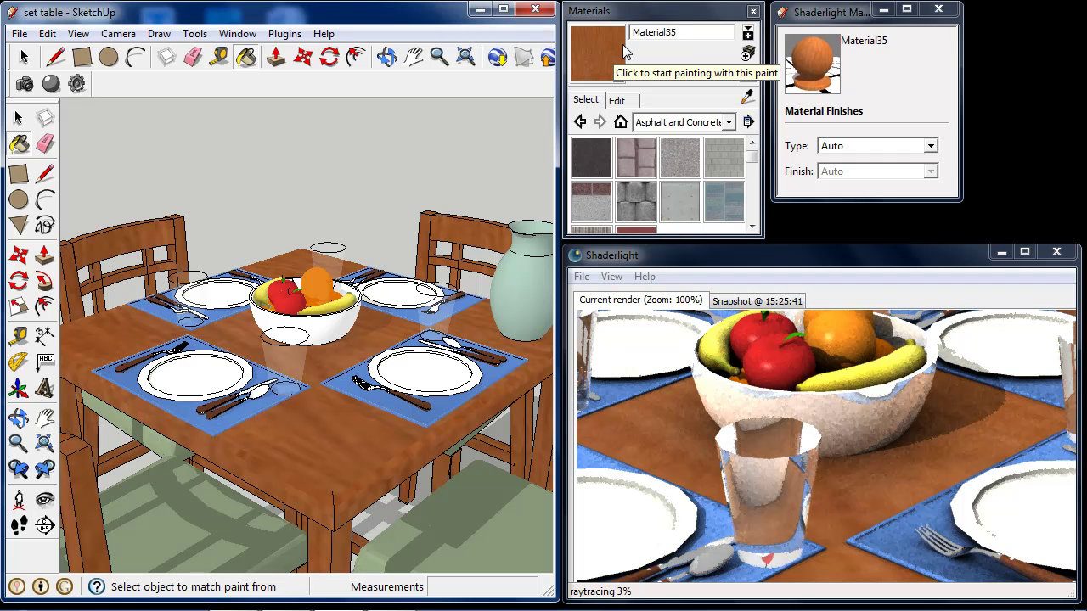
pyautogui.click(889, 147)
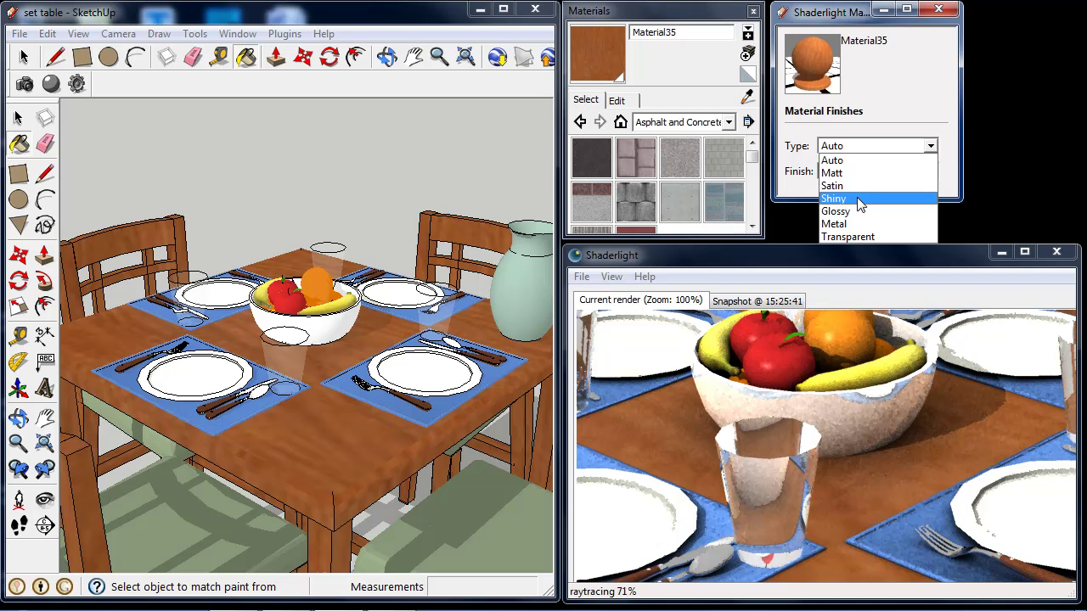
pyautogui.click(857, 199)
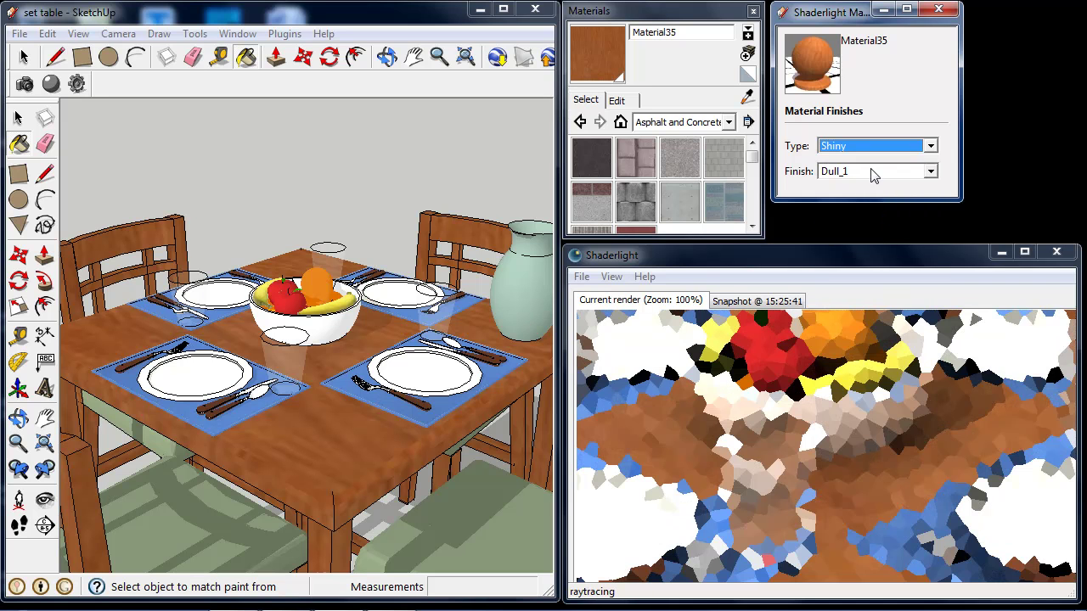
pyautogui.click(875, 173)
pyautogui.click(857, 211)
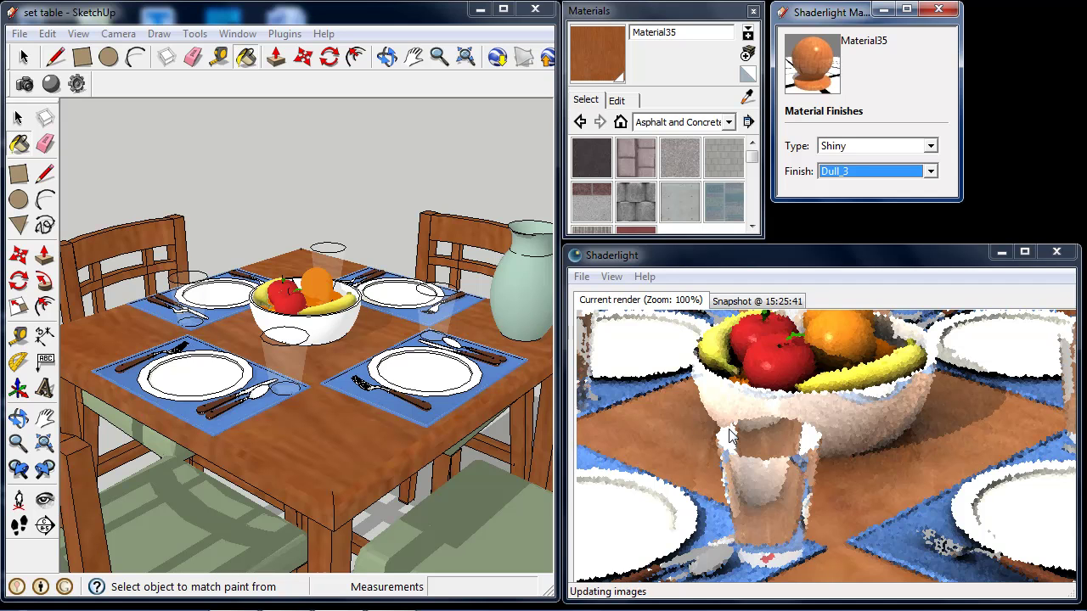
# - Maximize the render window and compare the current render with the earlier snapshot
pyautogui.click(1025, 252)
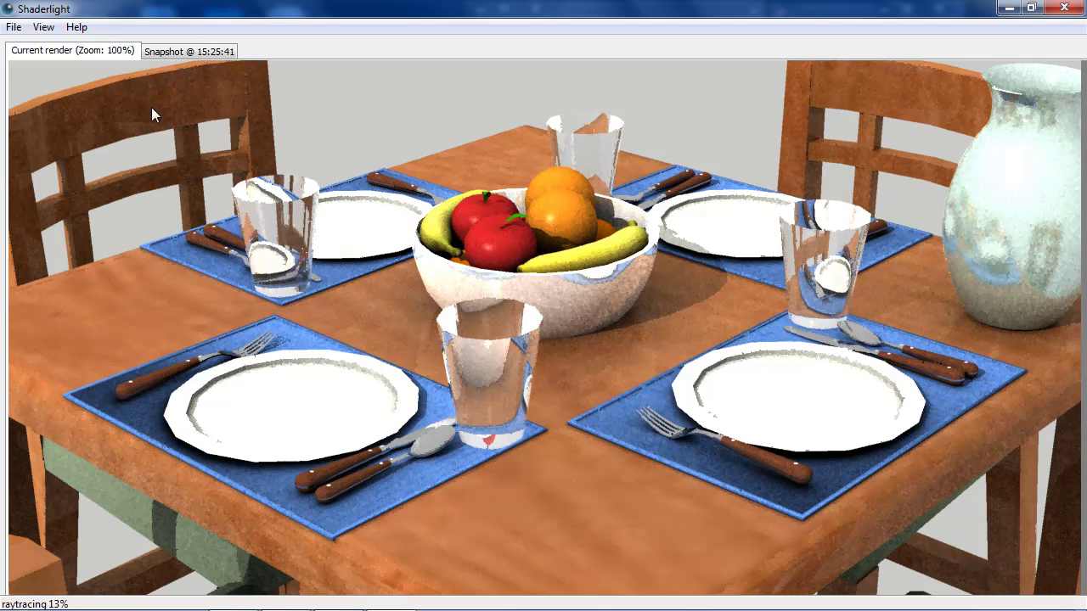
pyautogui.click(212, 52)
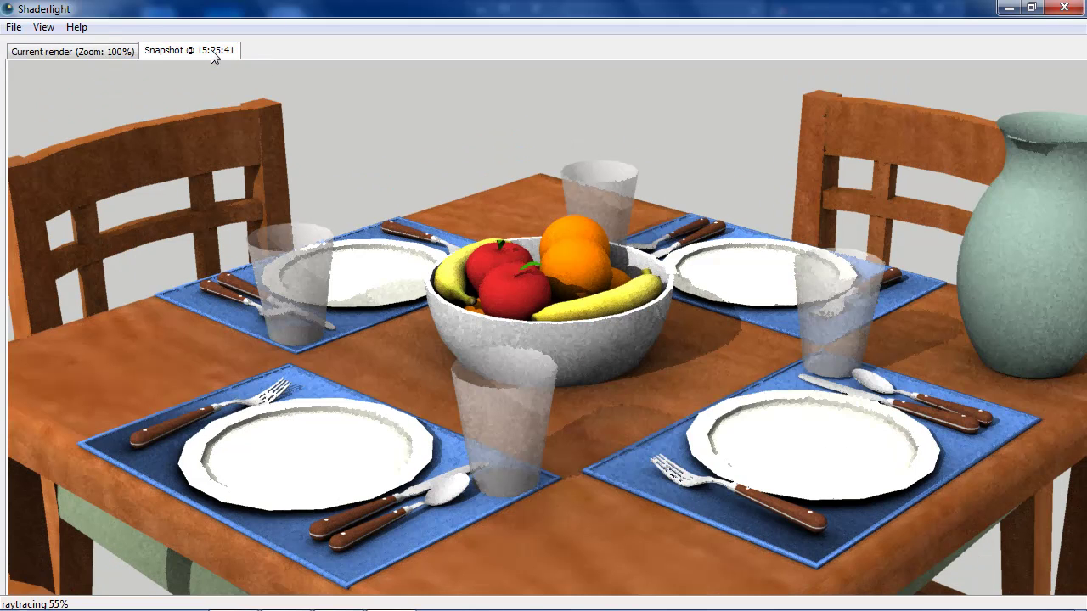
pyautogui.click(106, 51)
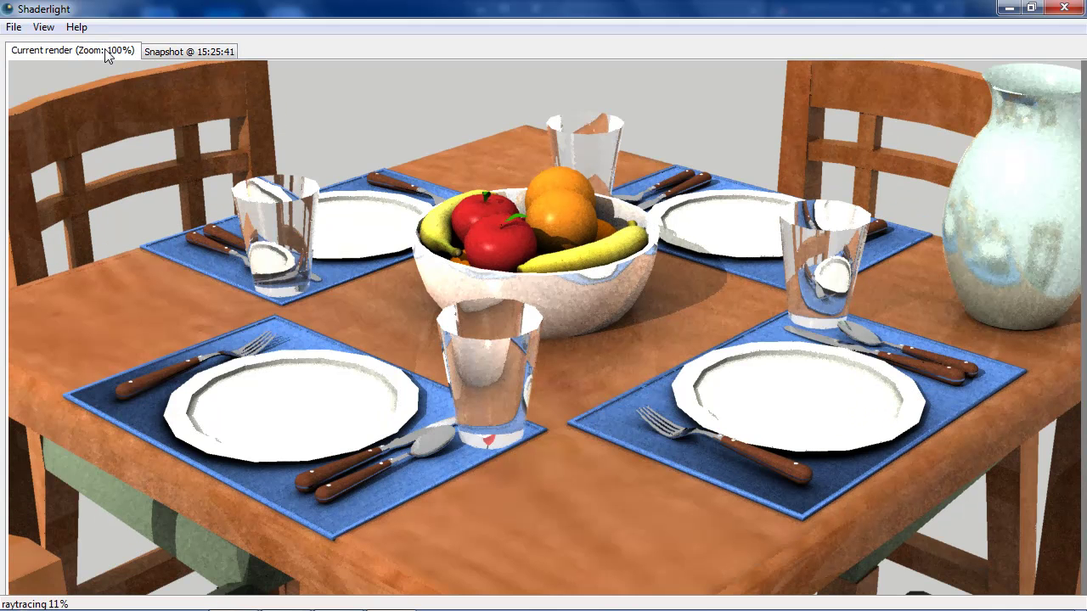